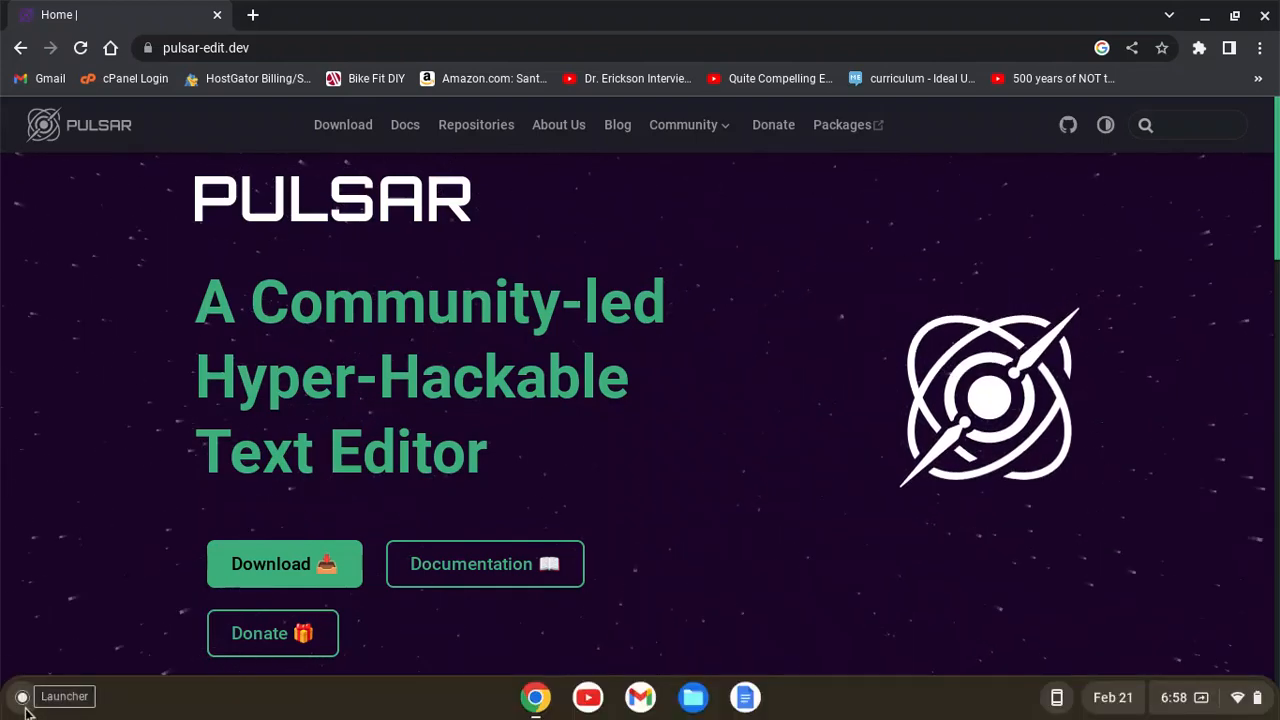
Step: Open the ChromeOS Settings and show the Developers section under the advanced settings
click(24, 705)
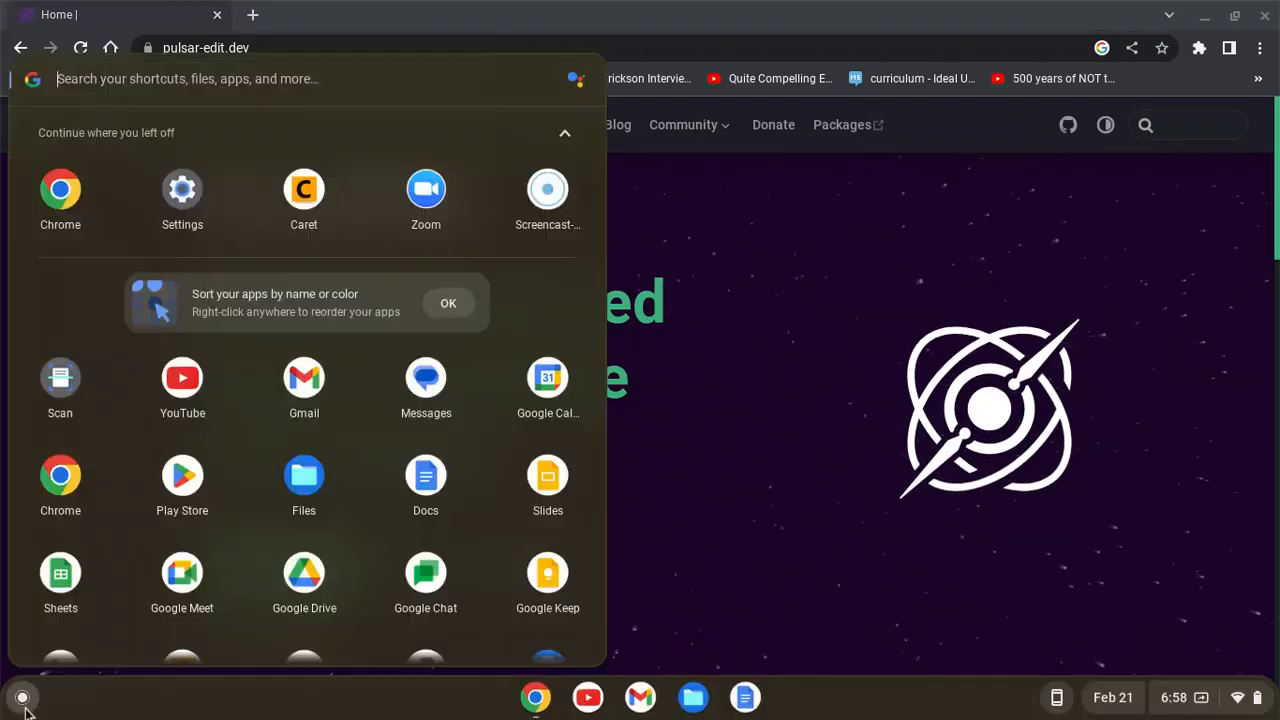
click(190, 188)
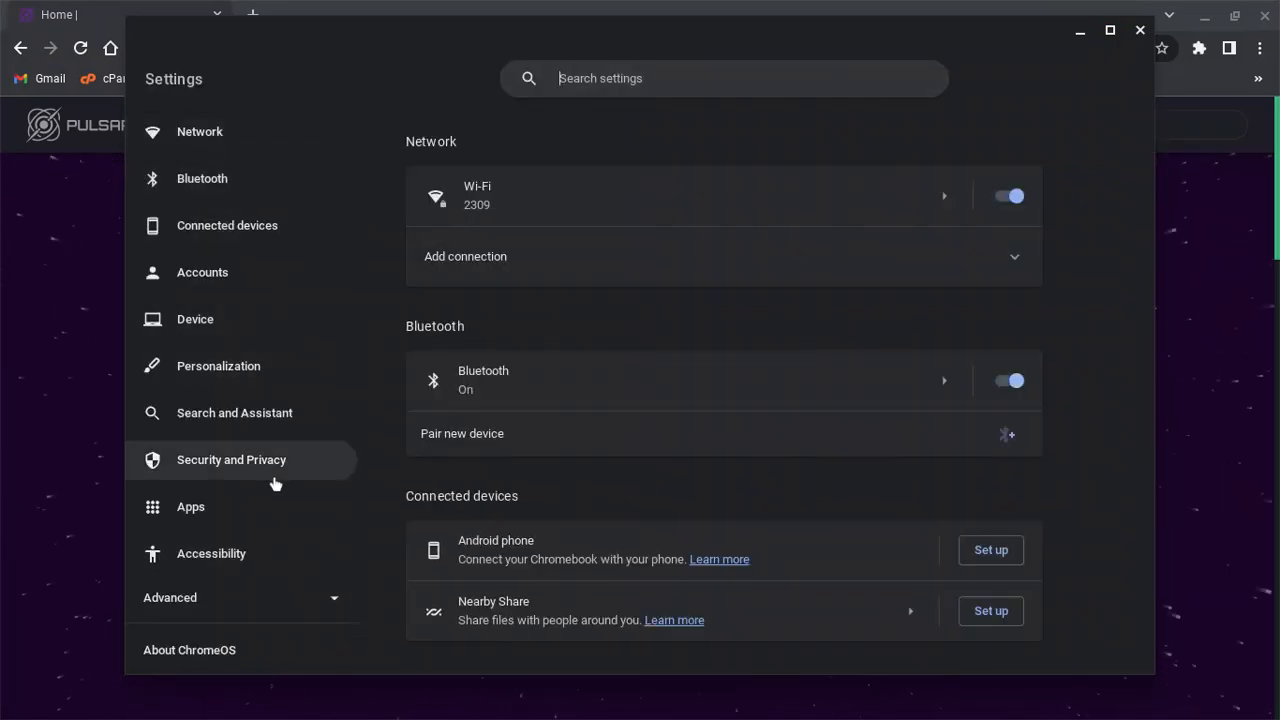
scroll(250, 520, down, 1)
click(228, 565)
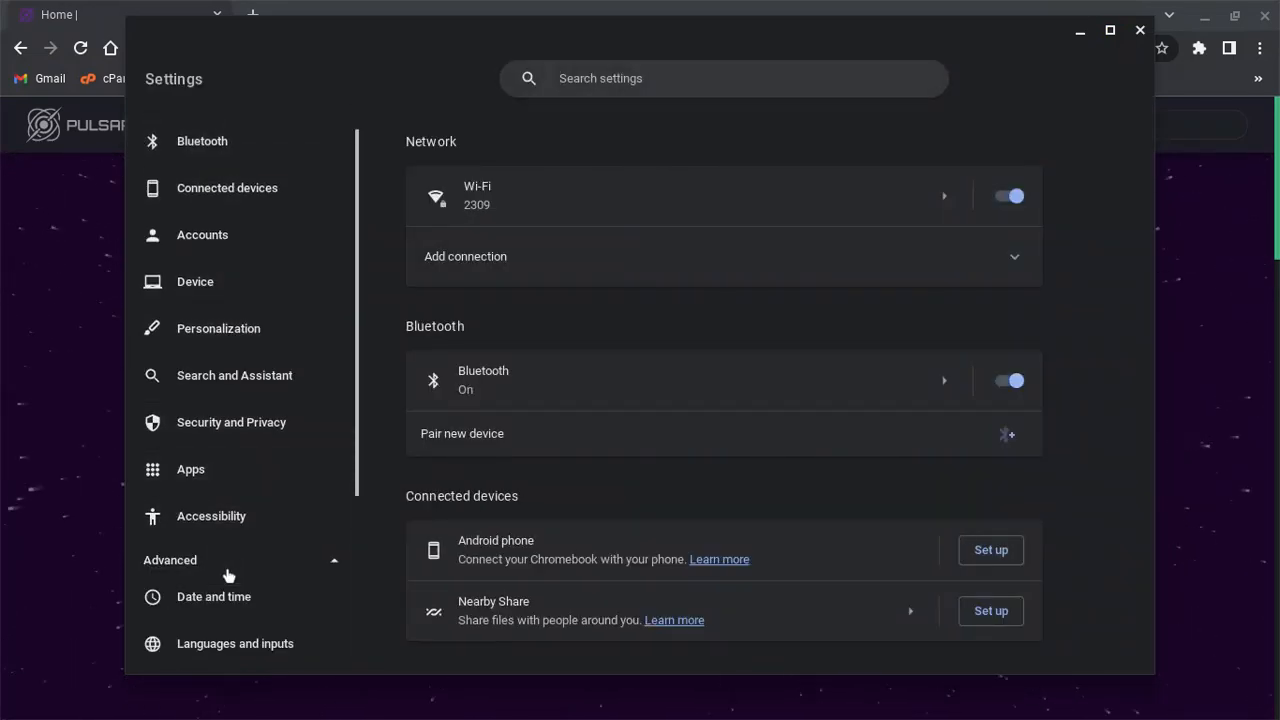
scroll(228, 570, down, 3)
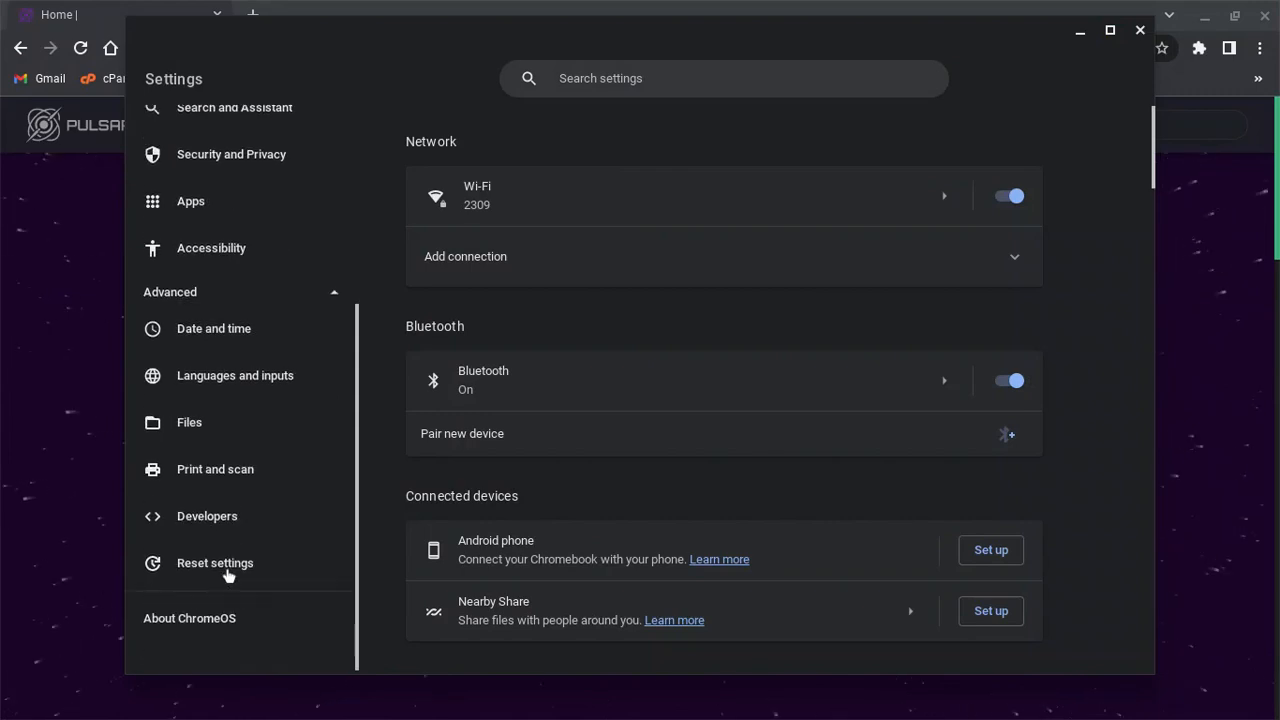
click(229, 515)
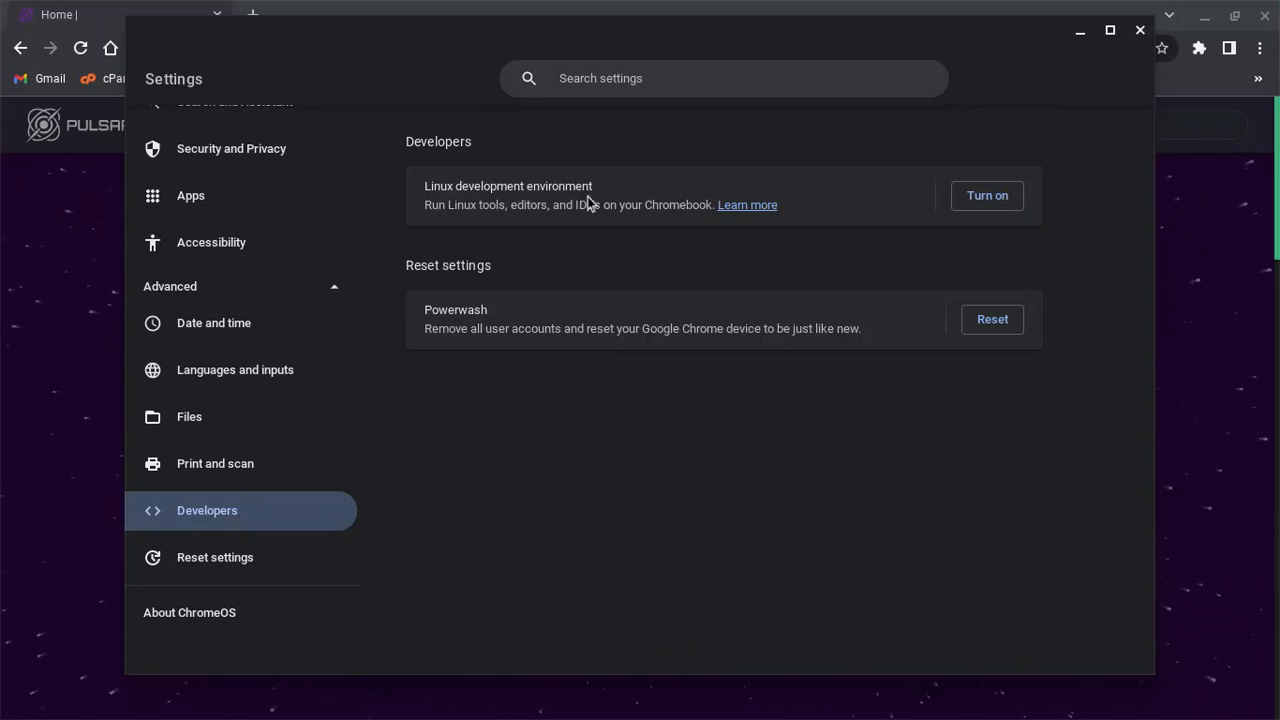
Step: Turn on the Linux development environment and install it with the recommended 10.0 GB disk size and the prefilled username
click(1000, 197)
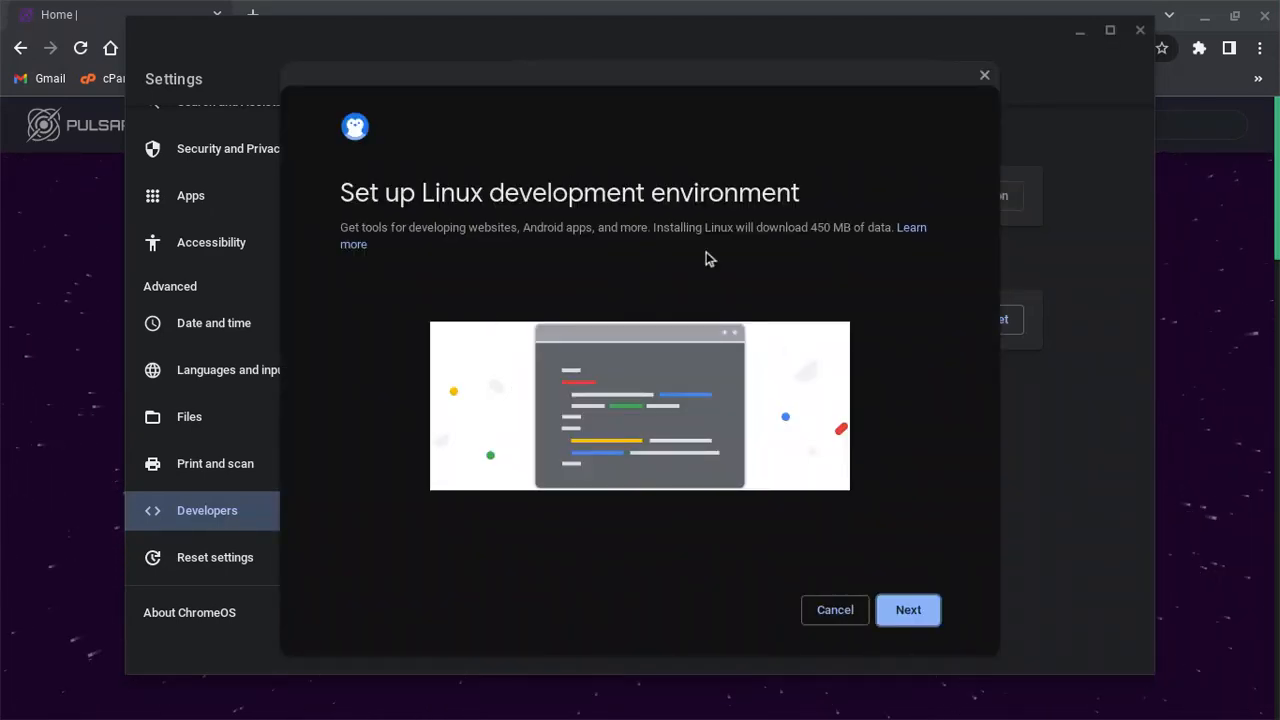
click(903, 609)
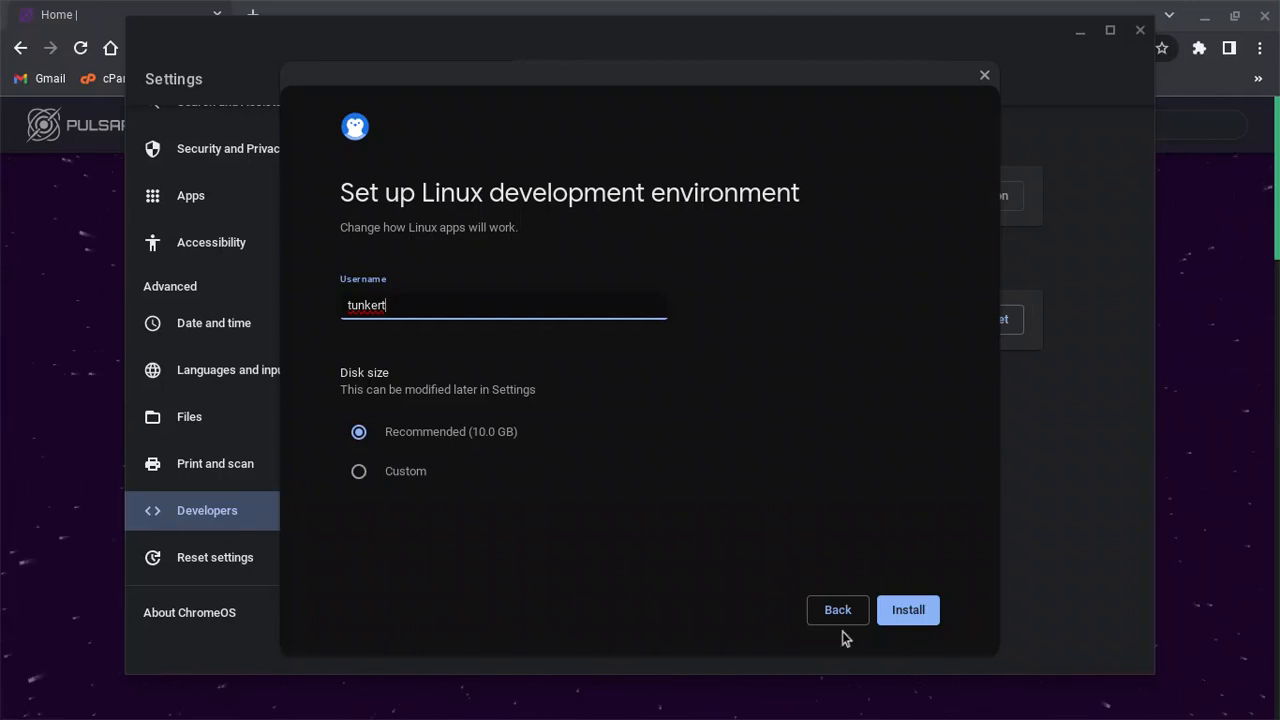
click(913, 611)
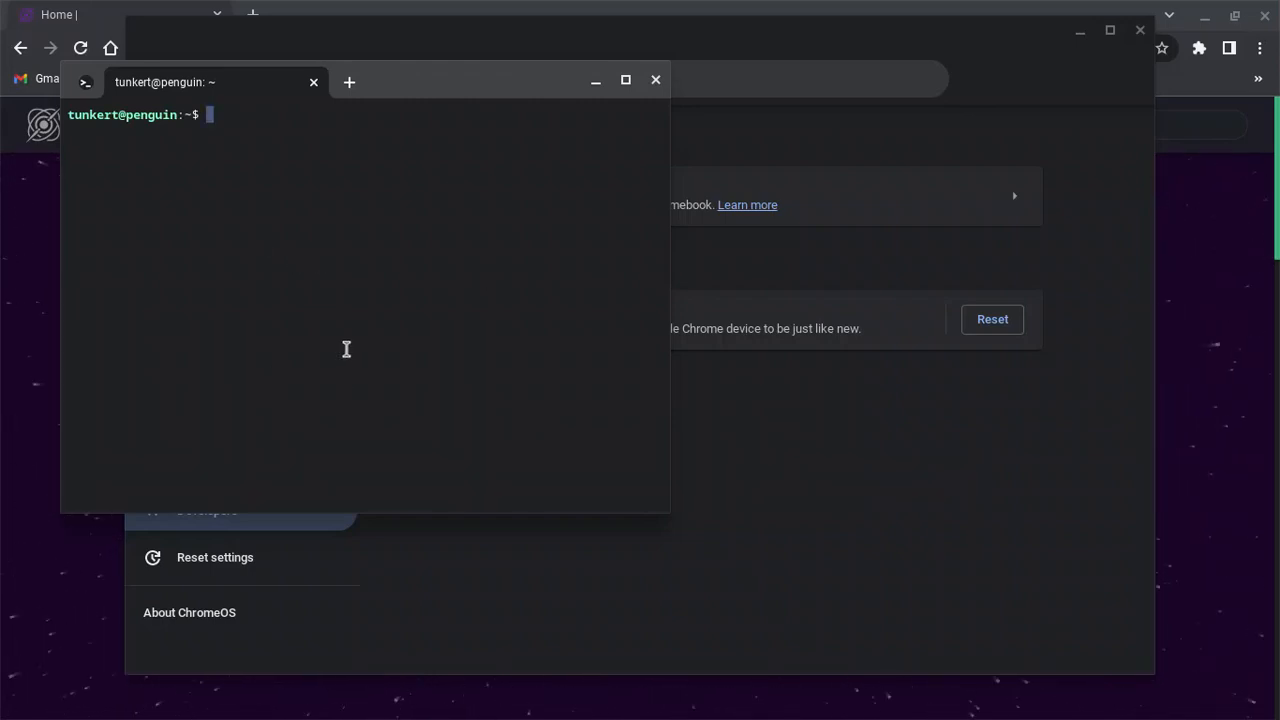
Step: Enlarge the terminal text by four zoom levels and widen the terminal window
key(ctrl+equal)
key(ctrl+equal)
key(ctrl+equal)
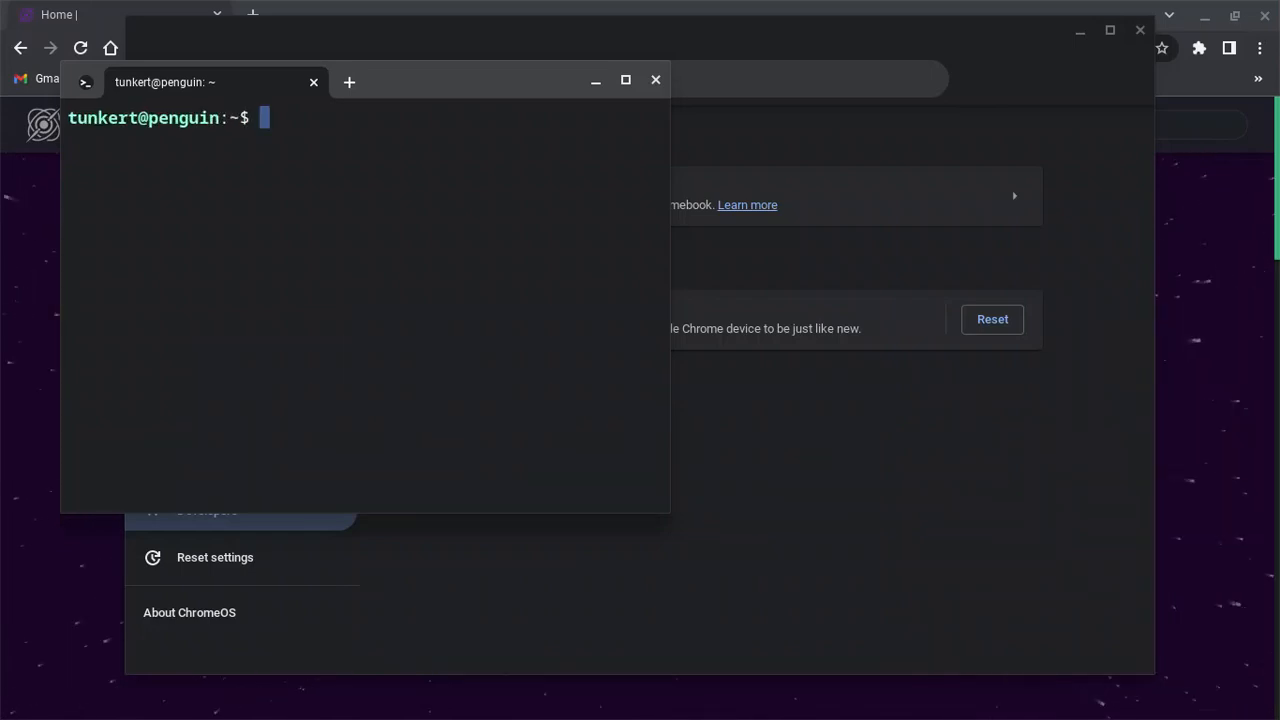
key(ctrl+equal)
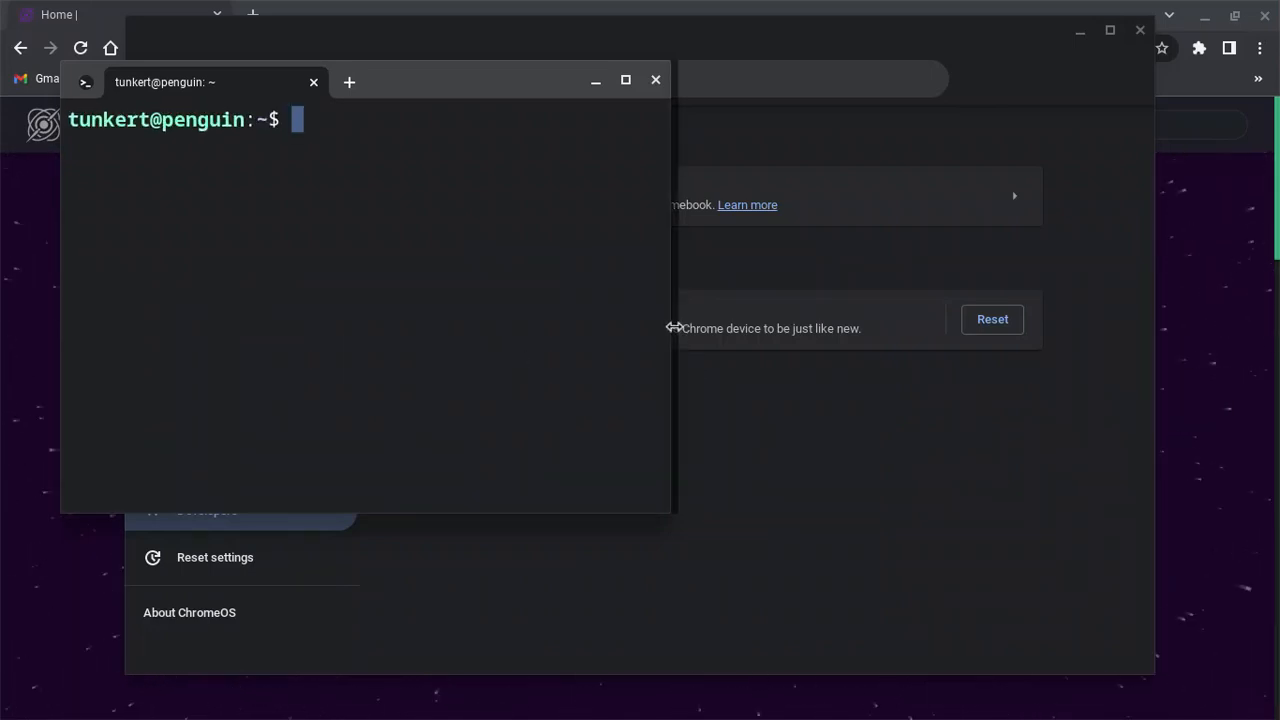
drag(669, 326, 901, 350)
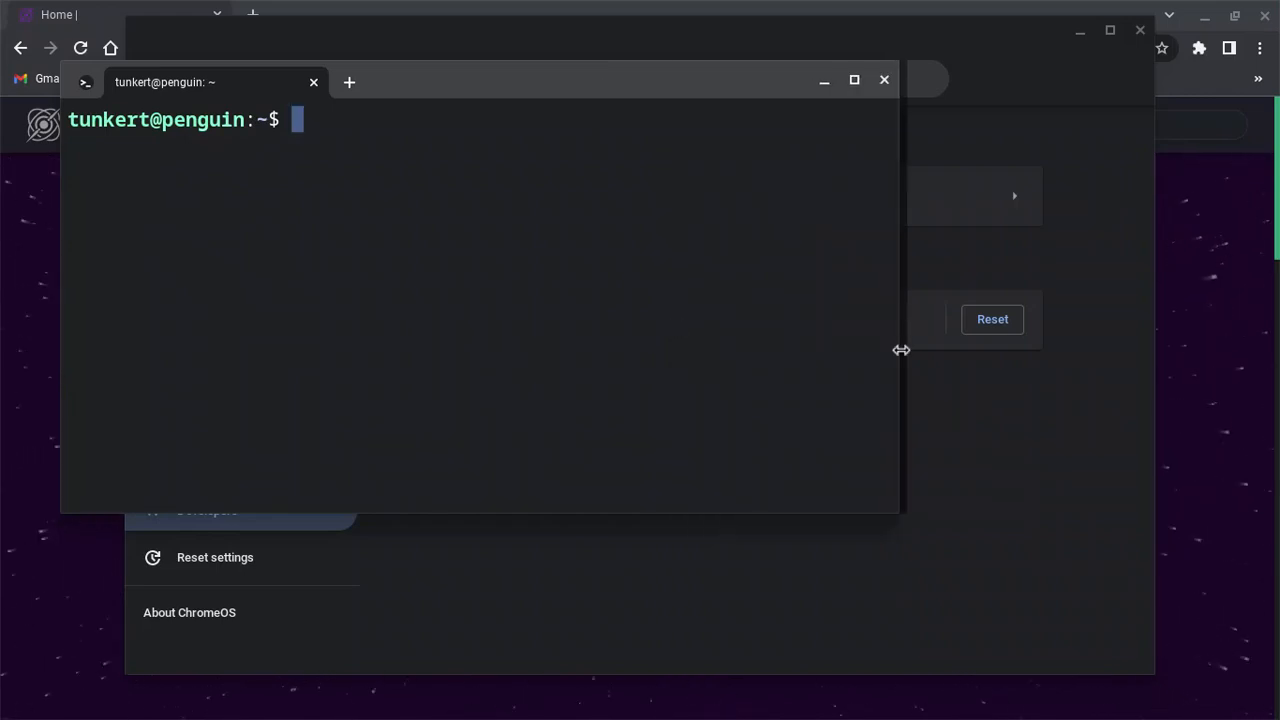
Step: Update and upgrade the Linux packages by running "sudo apt update && sudo apt upgrade -y"
text(sudo apt up)
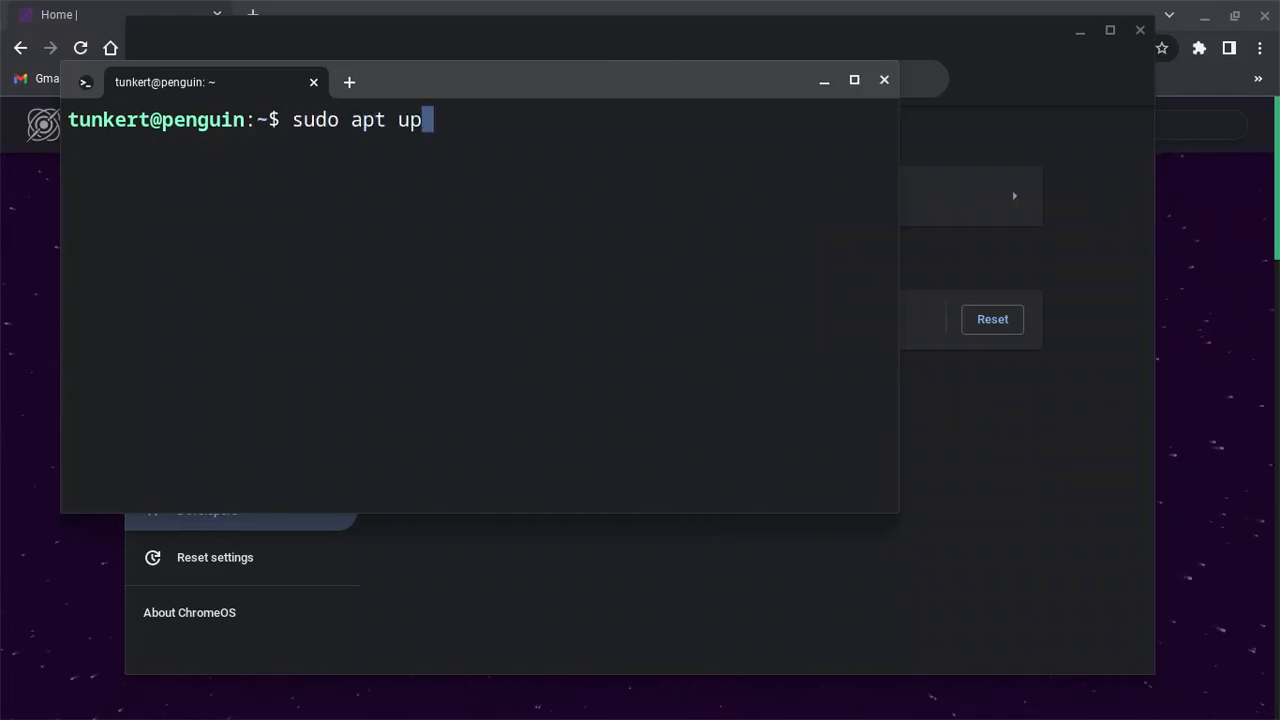
text(date && s)
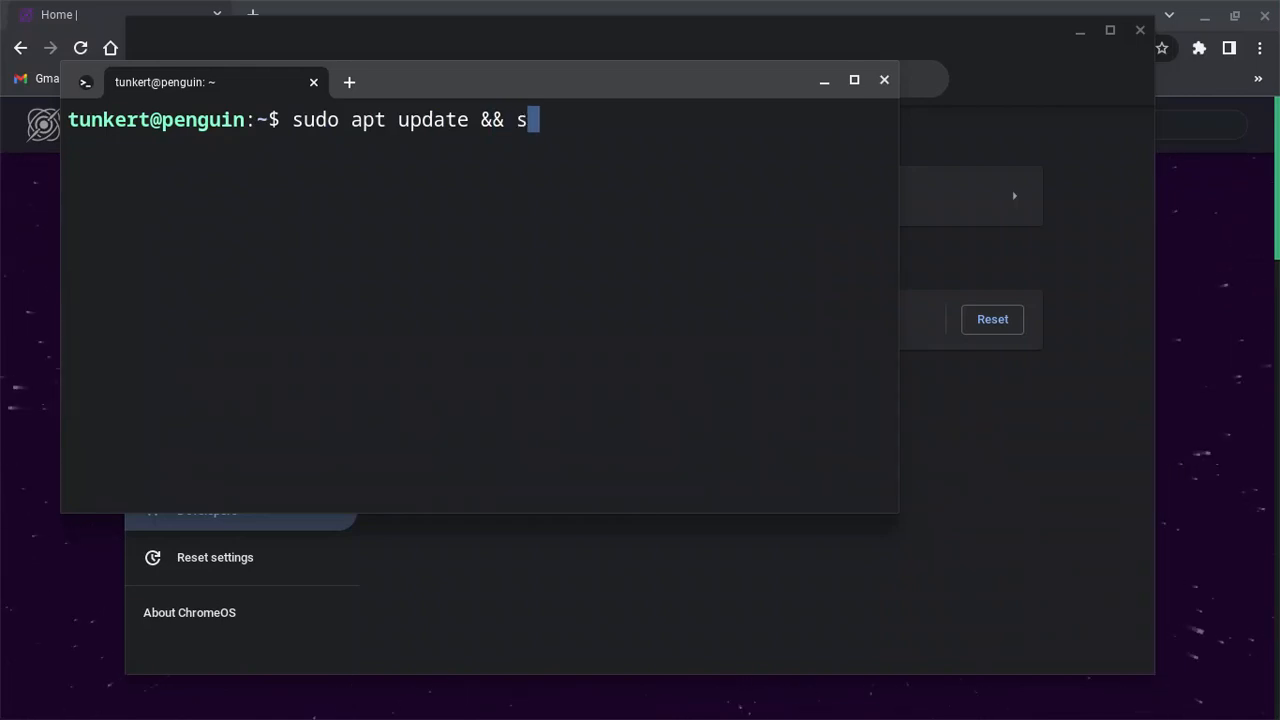
text(udo apt upgrad)
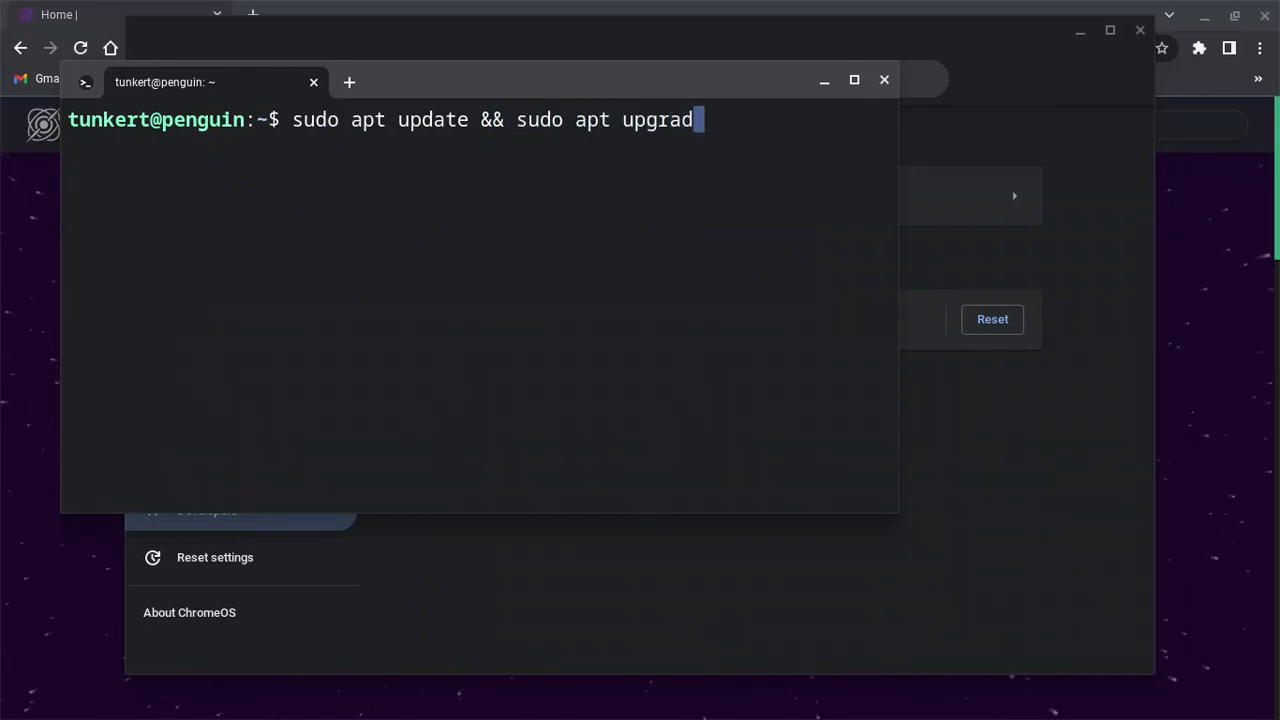
text(e -y)
key(Return)
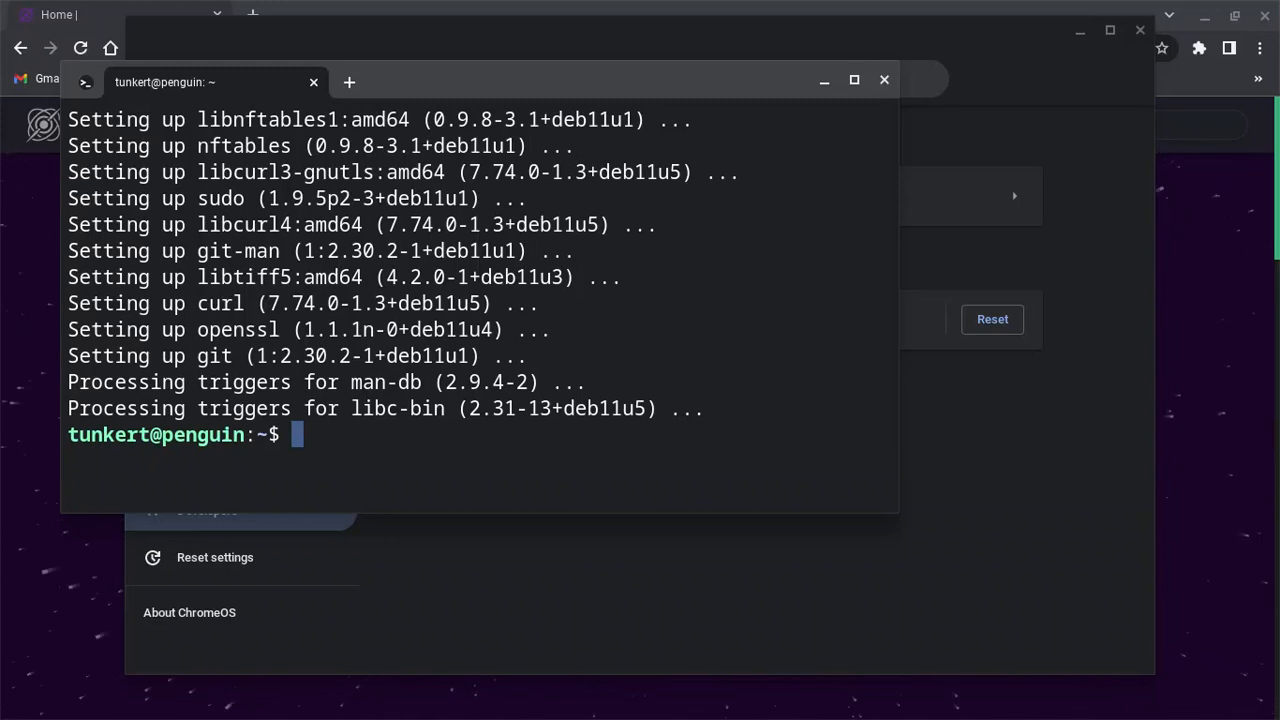
Step: End the terminal session with "exit" and close the Terminal and Settings windows
text(exit)
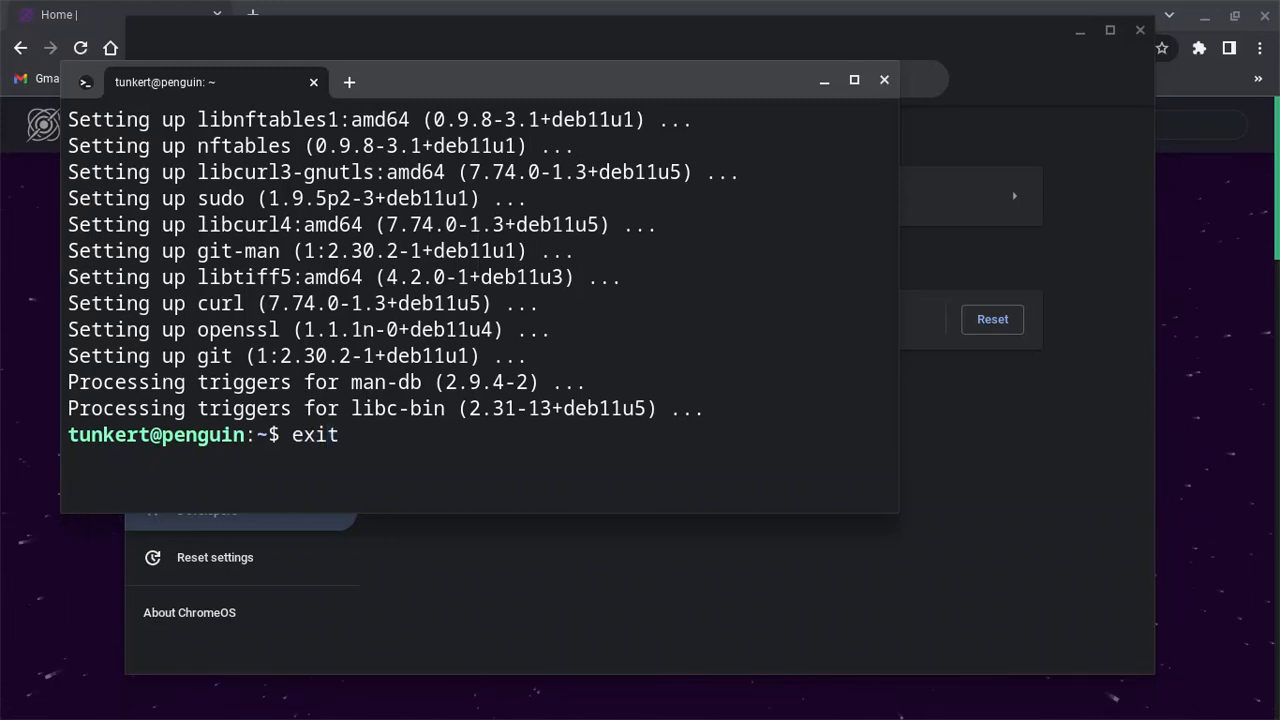
key(Return)
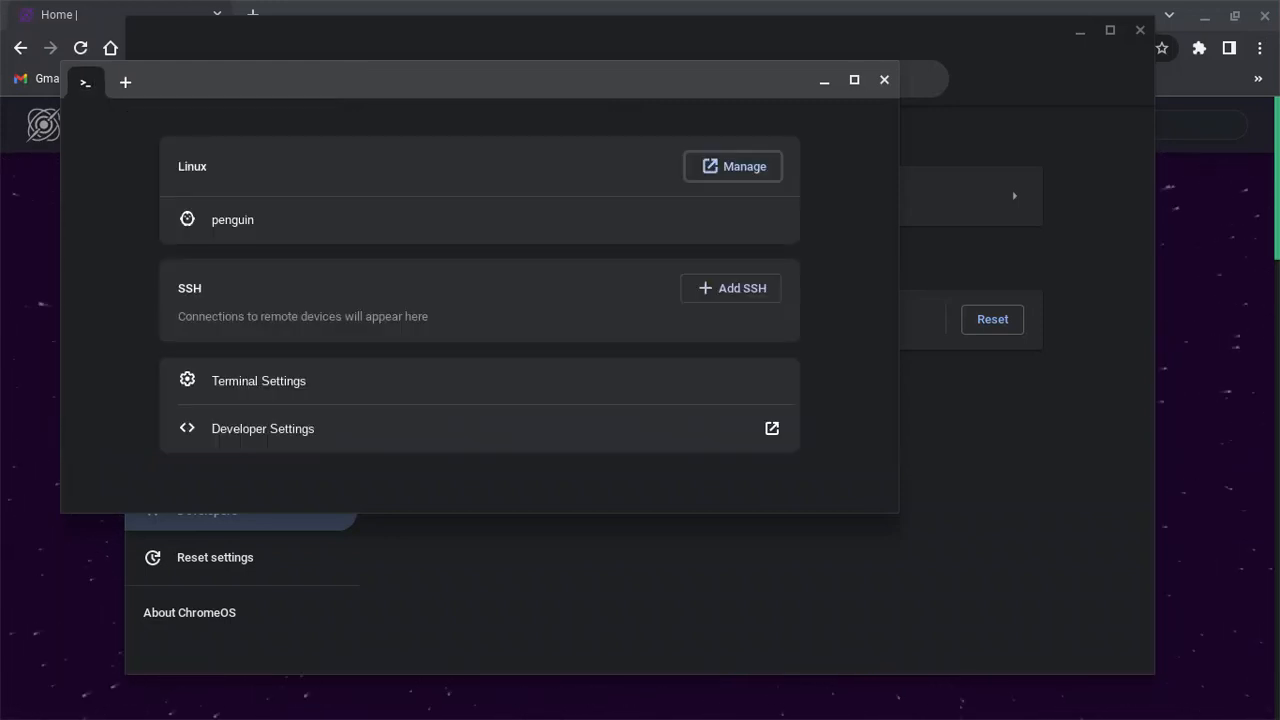
click(884, 80)
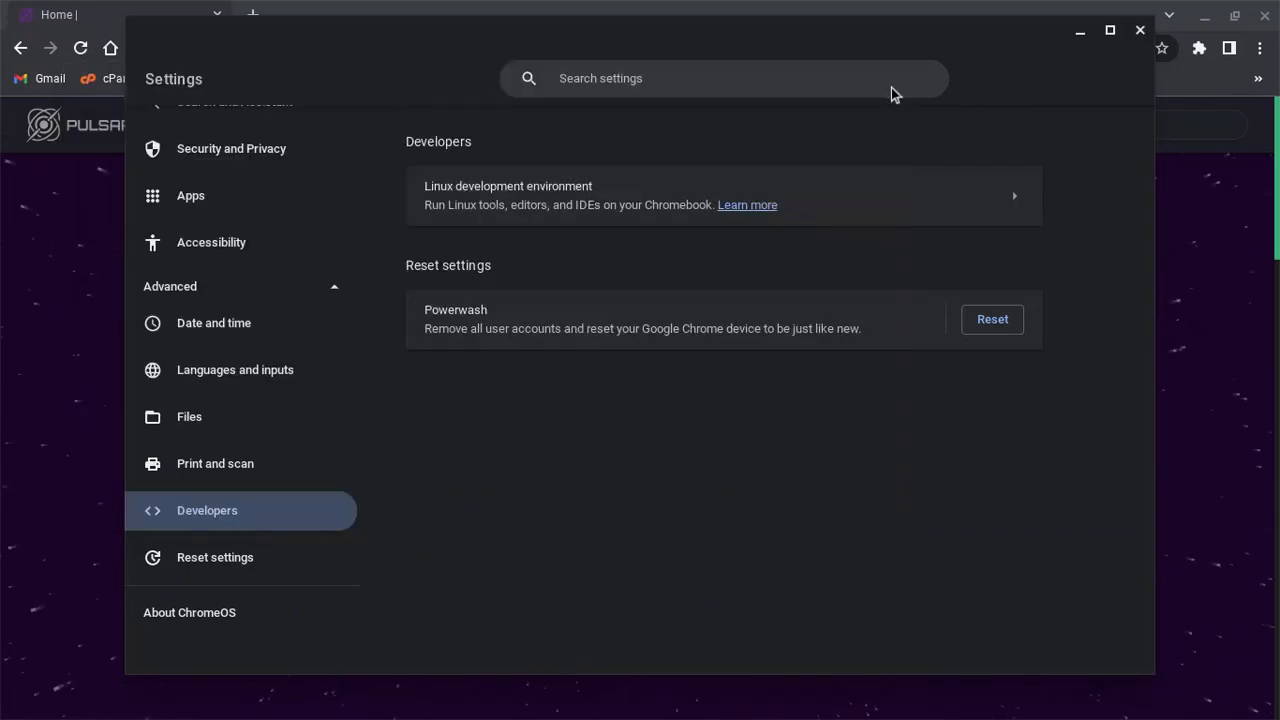
click(1140, 30)
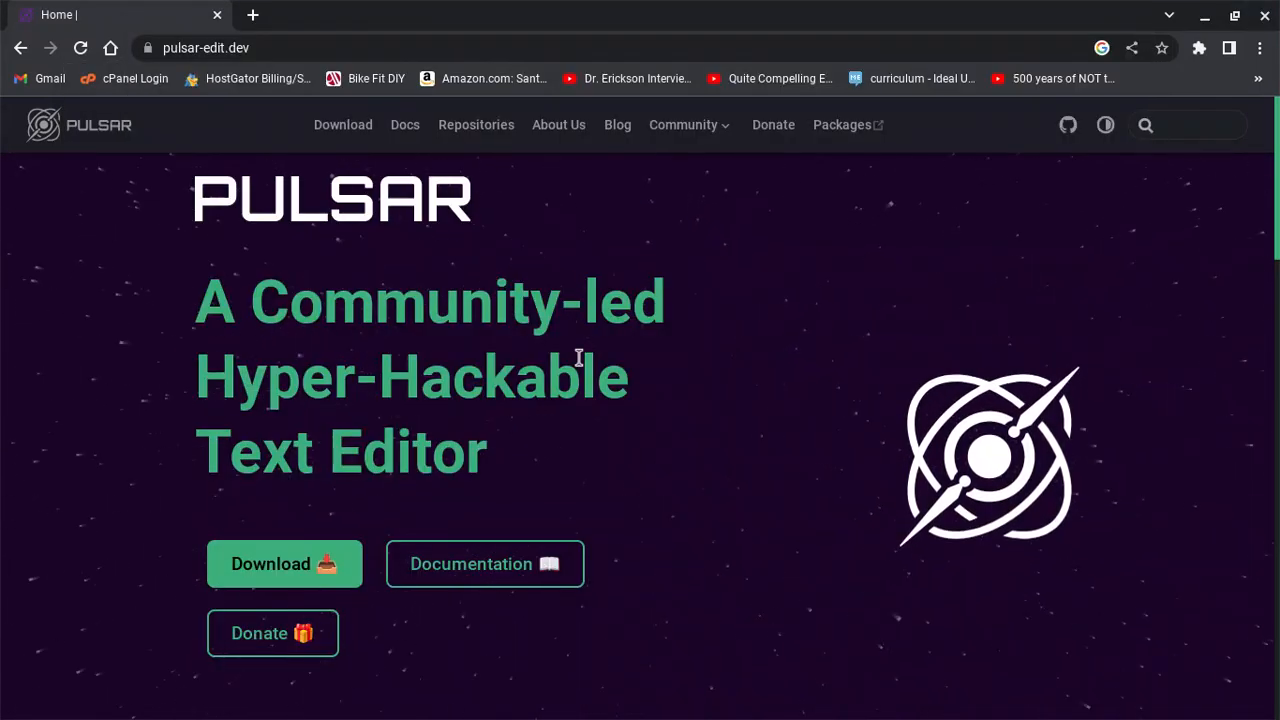
Step: Go to the Pulsar download page and expand the Linux downloads under Rolling Release
click(336, 130)
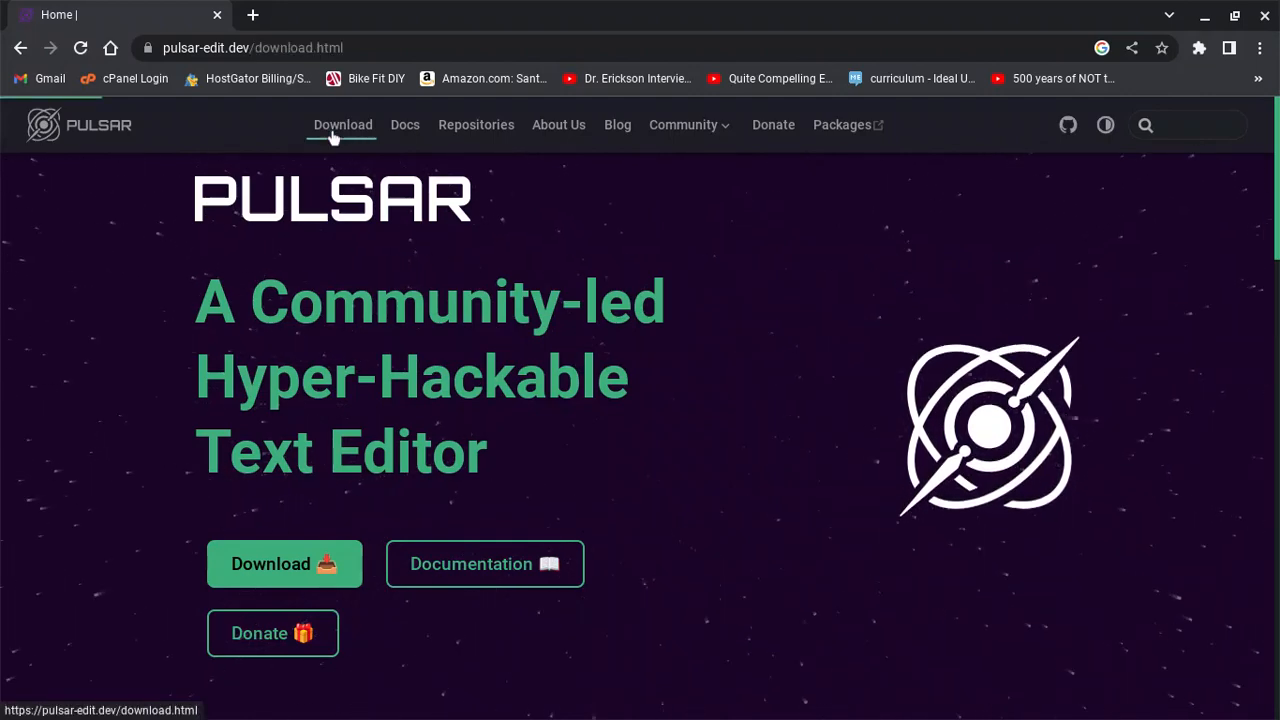
scroll(211, 365, down, 3)
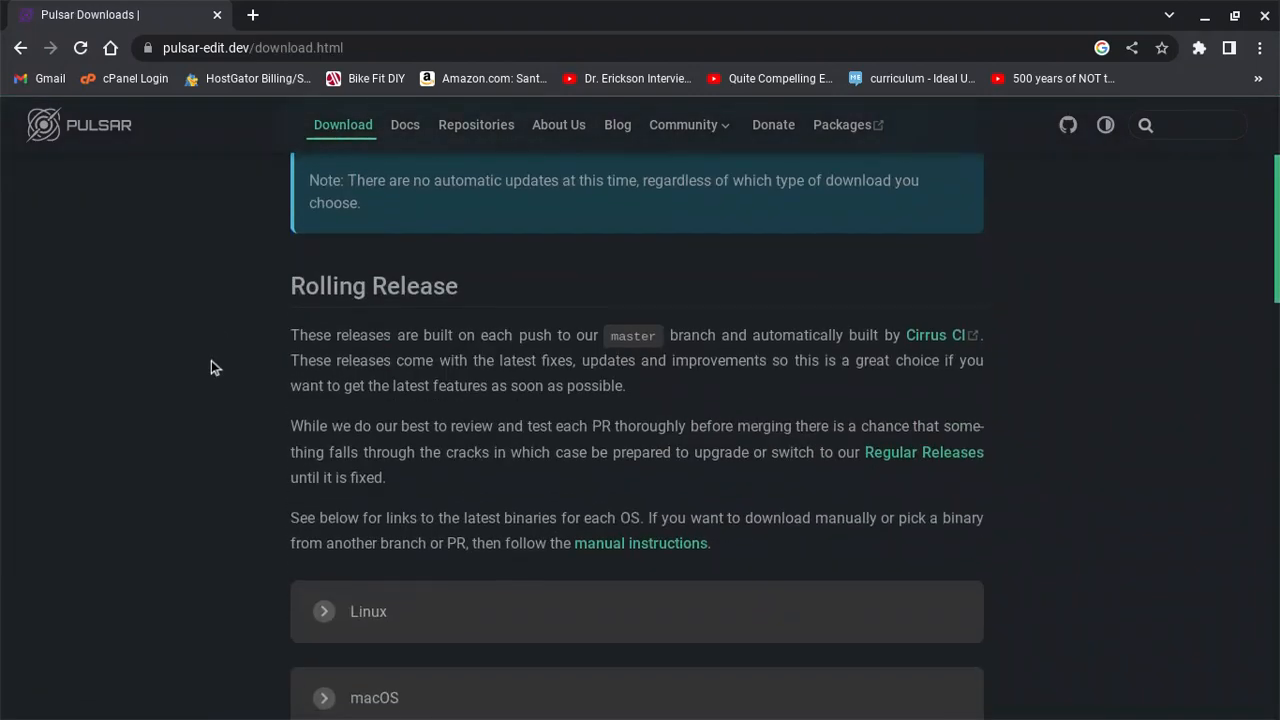
scroll(637, 428, down, 5)
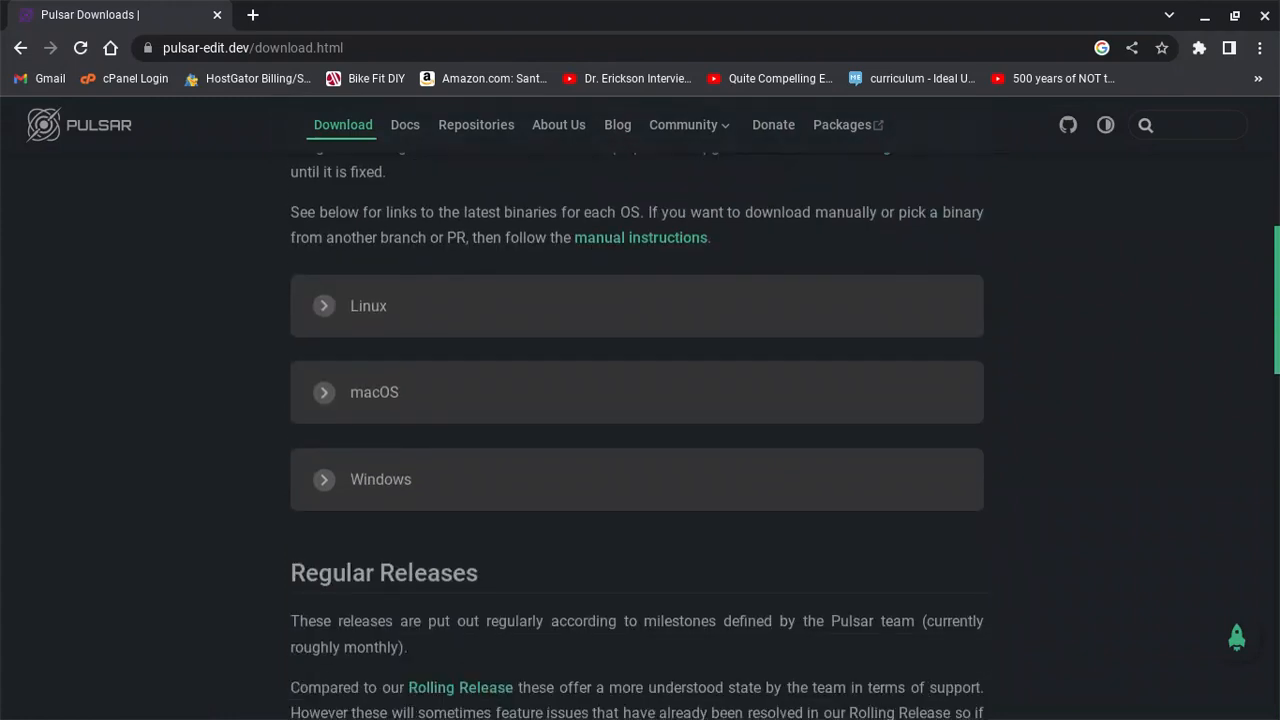
scroll(637, 420, up, 4)
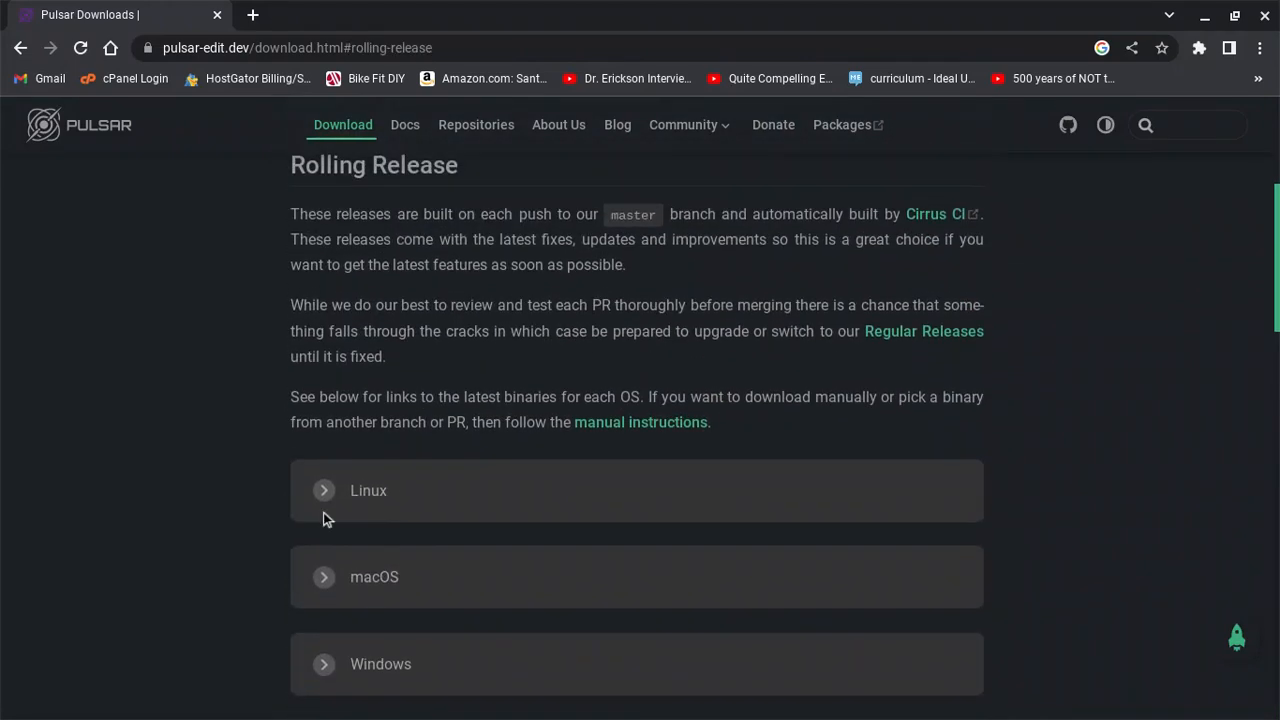
click(327, 501)
Step: Download the x86_64 deb package for Debian/Ubuntu
scroll(151, 432, down, 2)
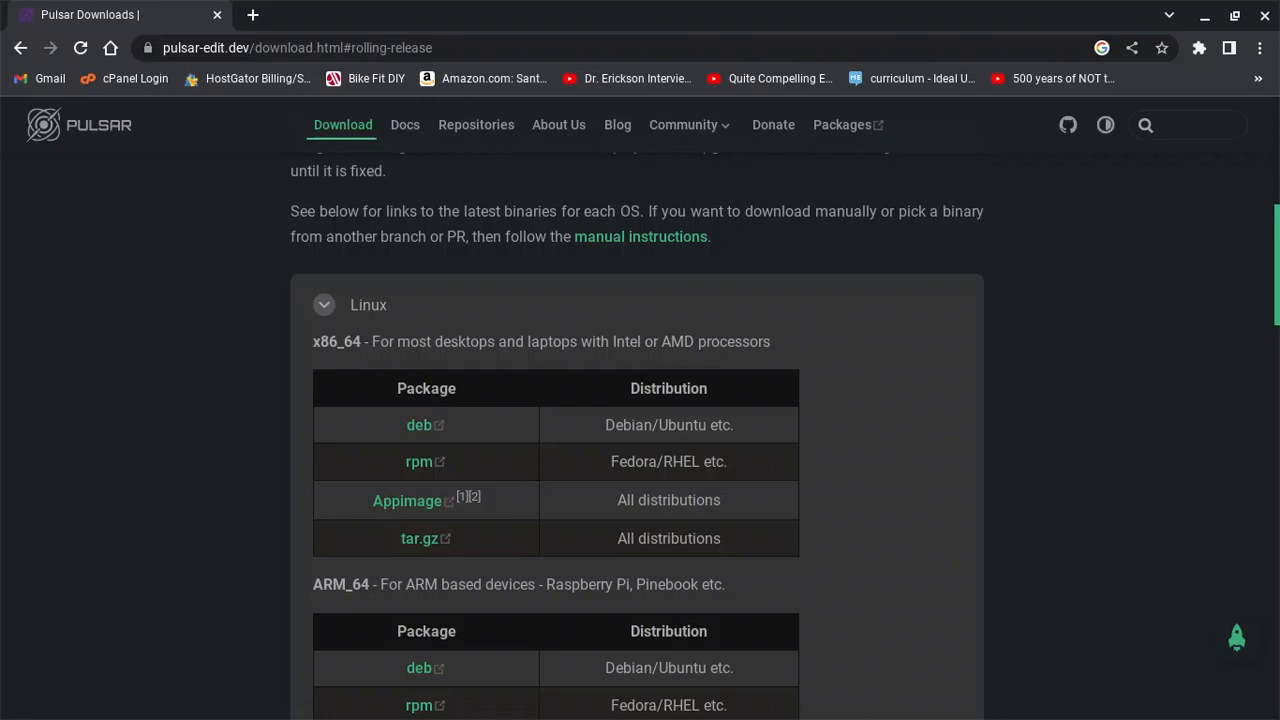
scroll(637, 442, down, 2)
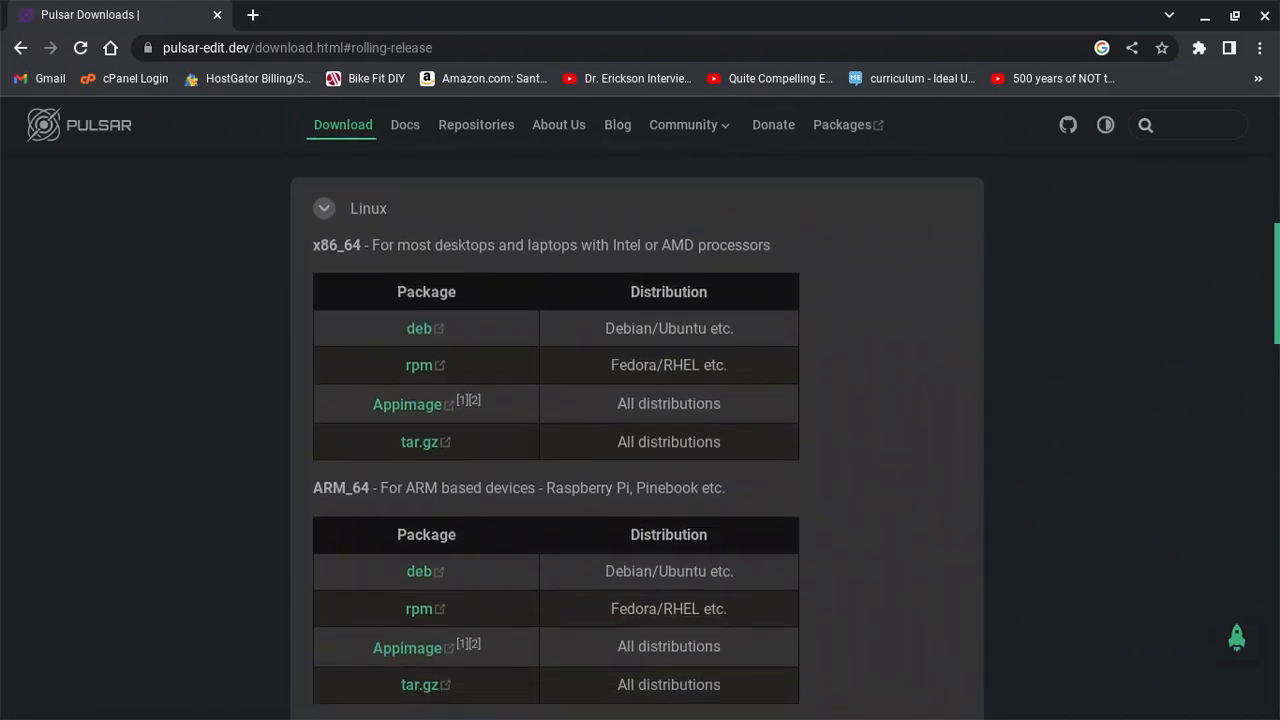
scroll(263, 492, down, 2)
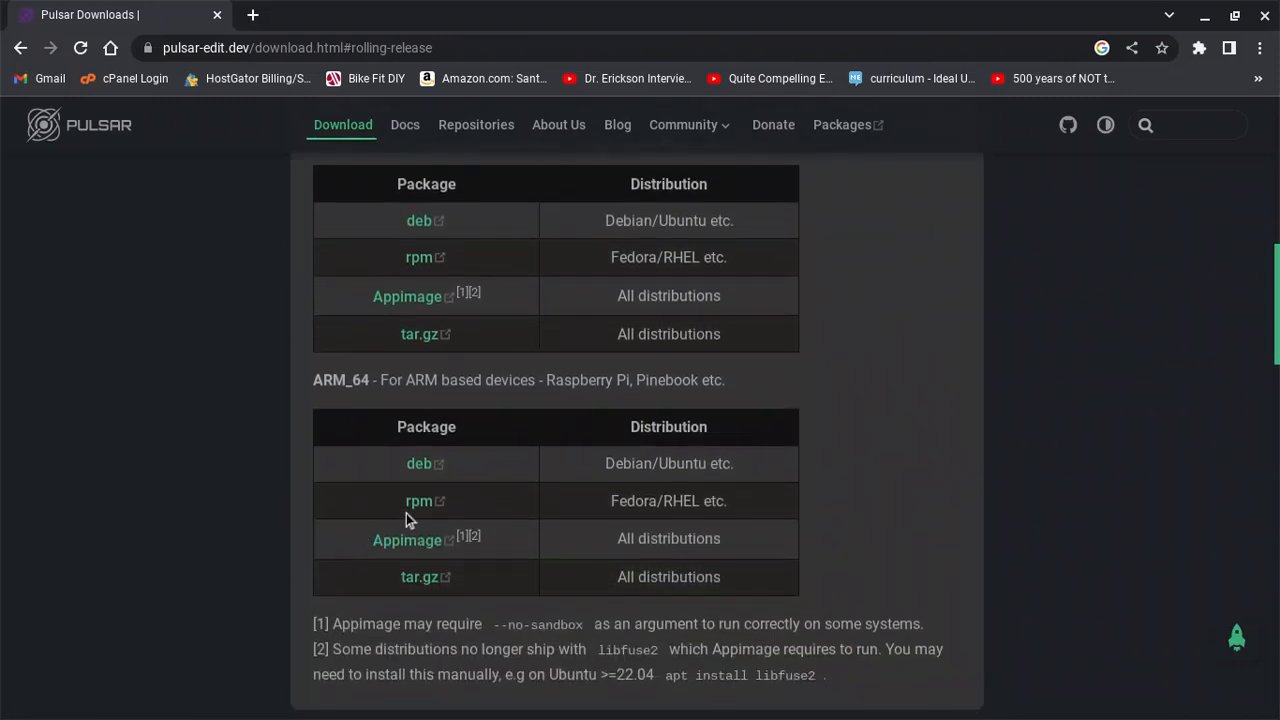
scroll(157, 567, up, 1)
scroll(157, 567, up, 3)
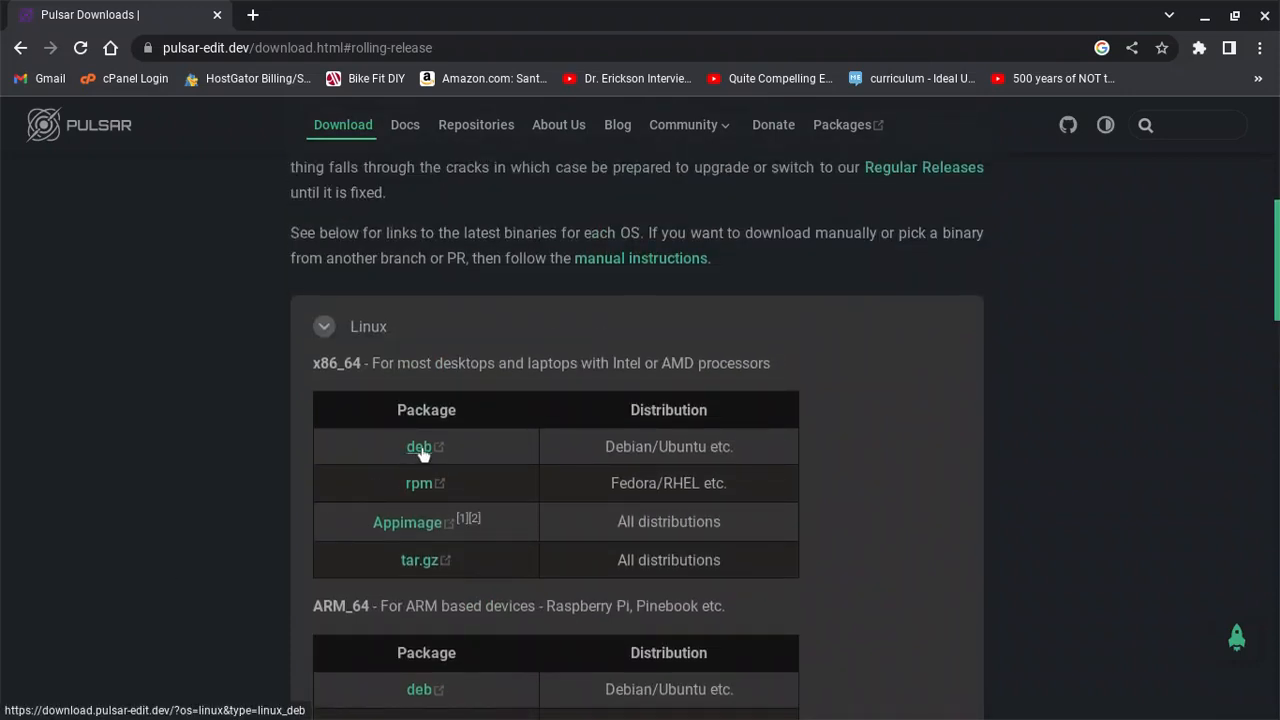
click(419, 448)
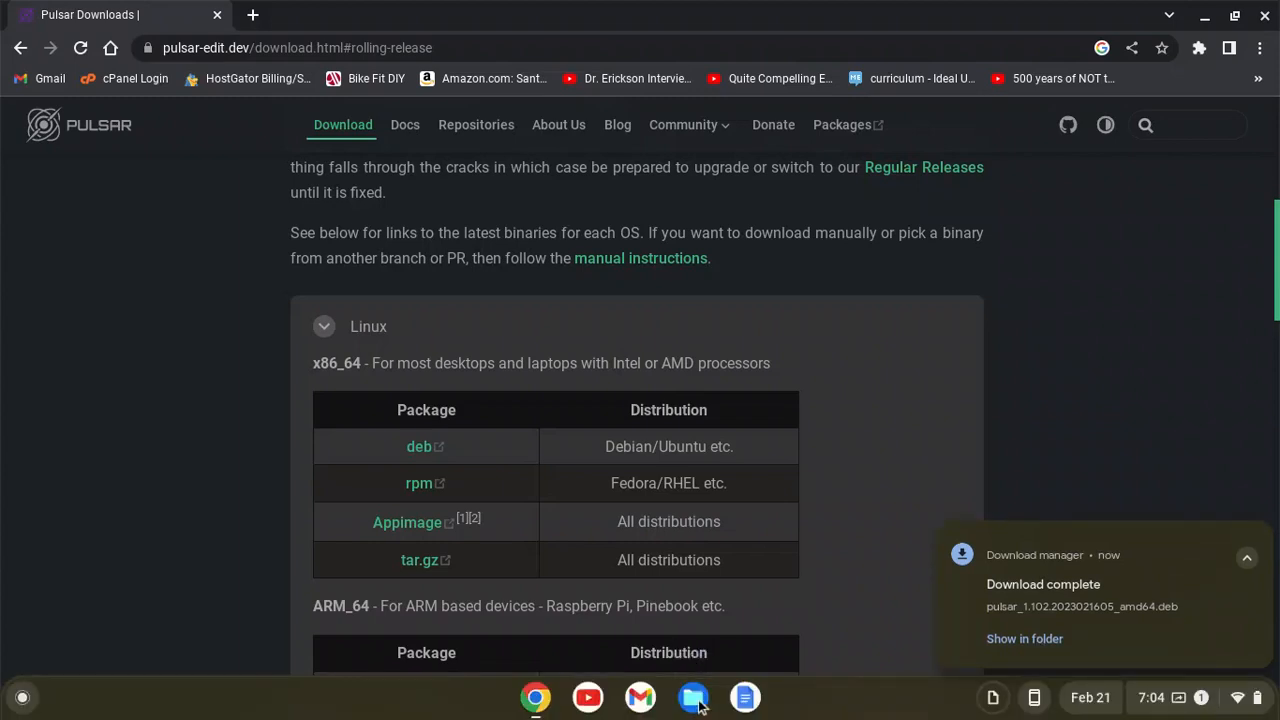
Step: In the Files app, install pulsar_1.102.2023021605_amd64.deb from the Downloads folder with Linux
click(694, 698)
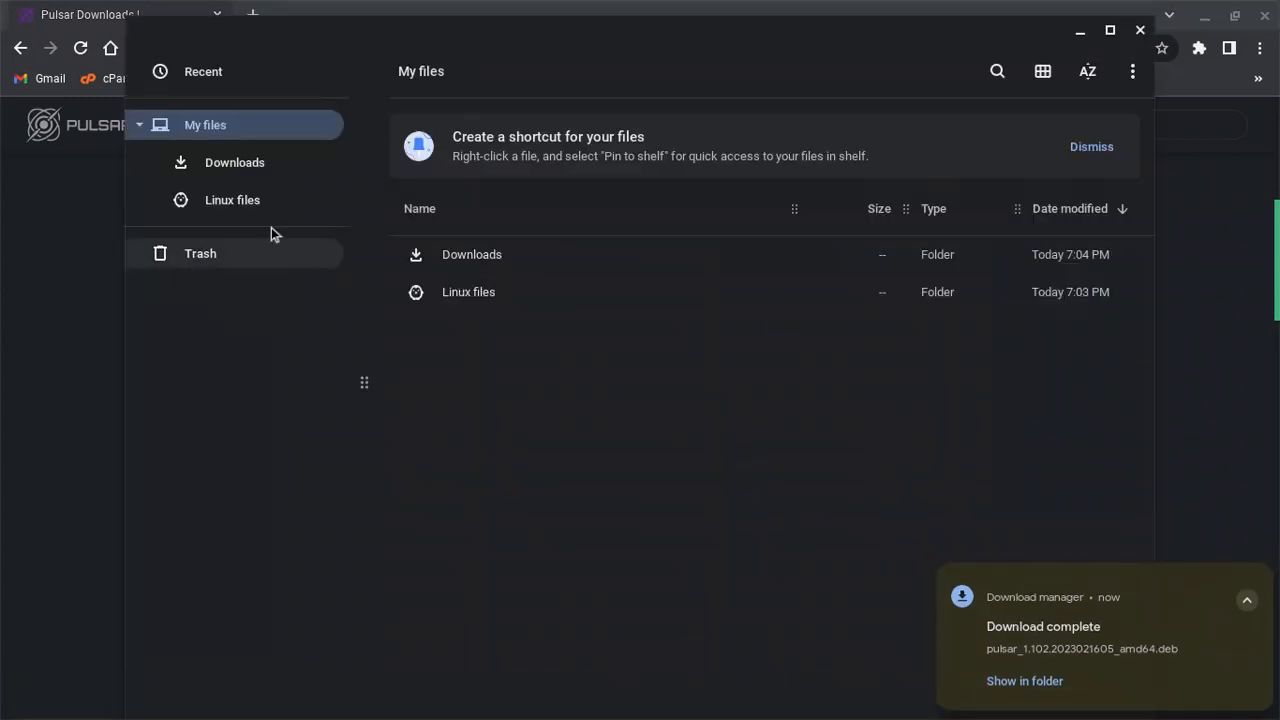
click(251, 168)
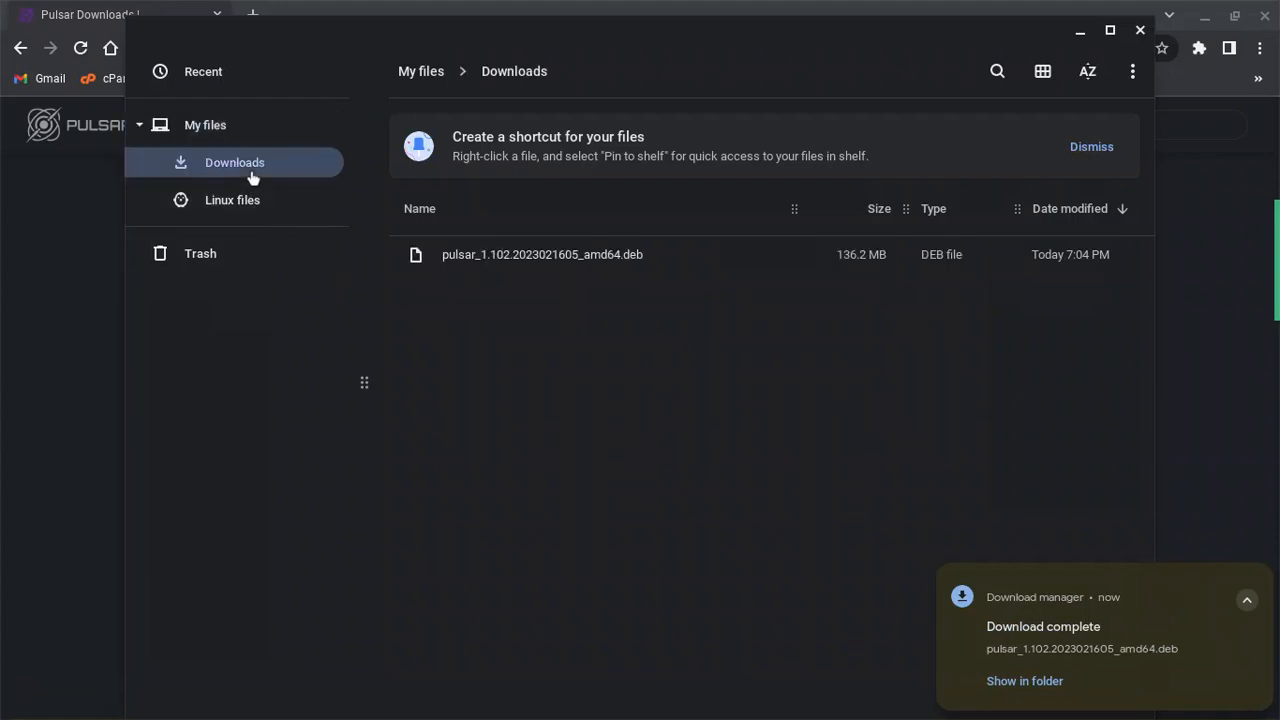
right_click(567, 252)
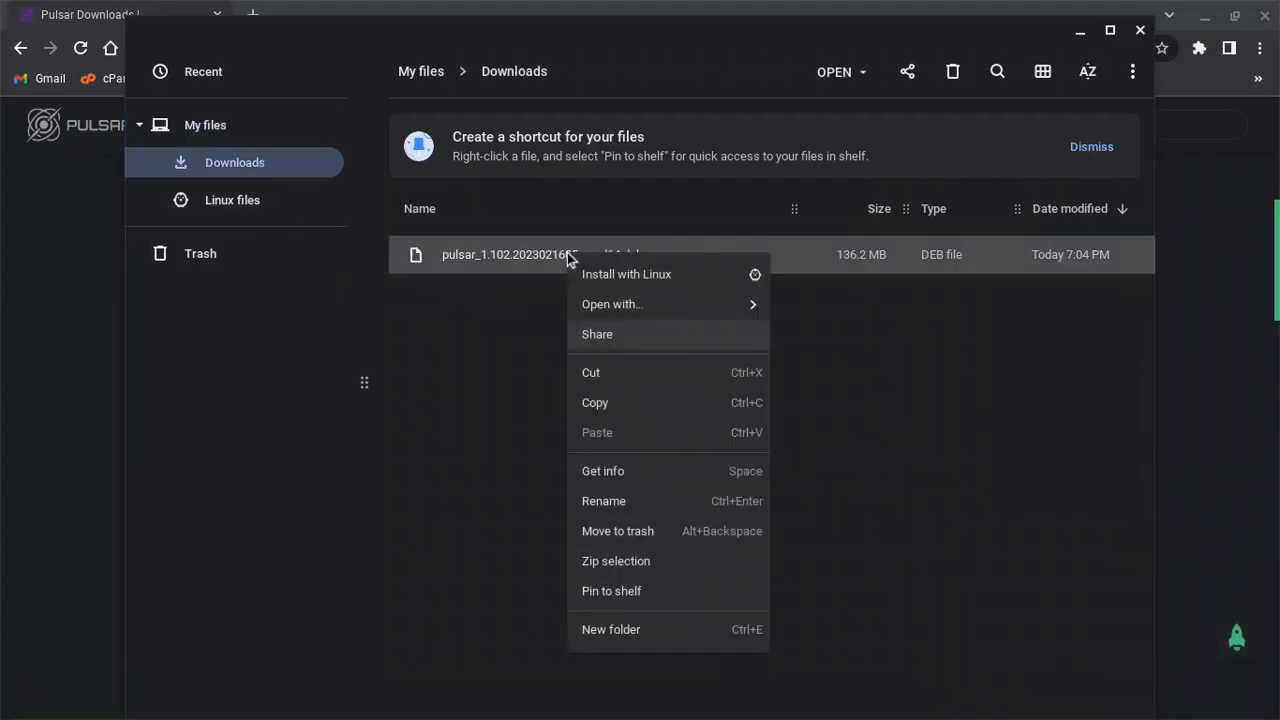
click(600, 274)
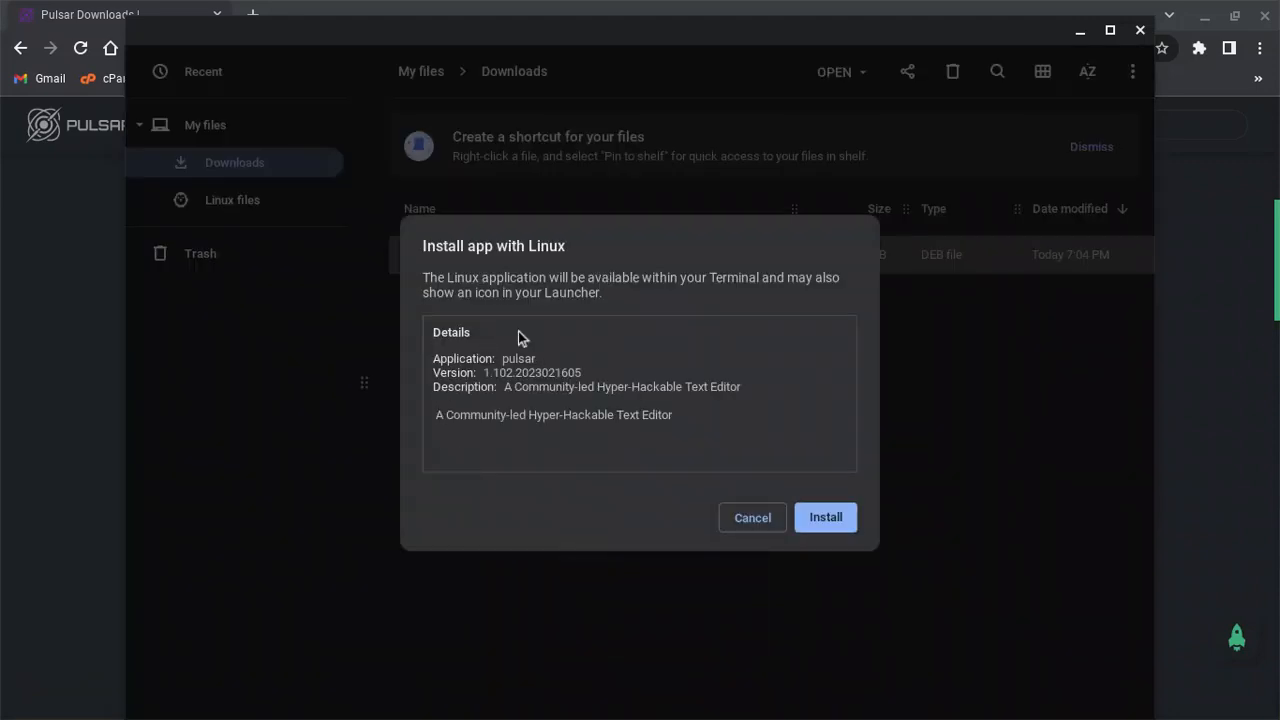
click(818, 520)
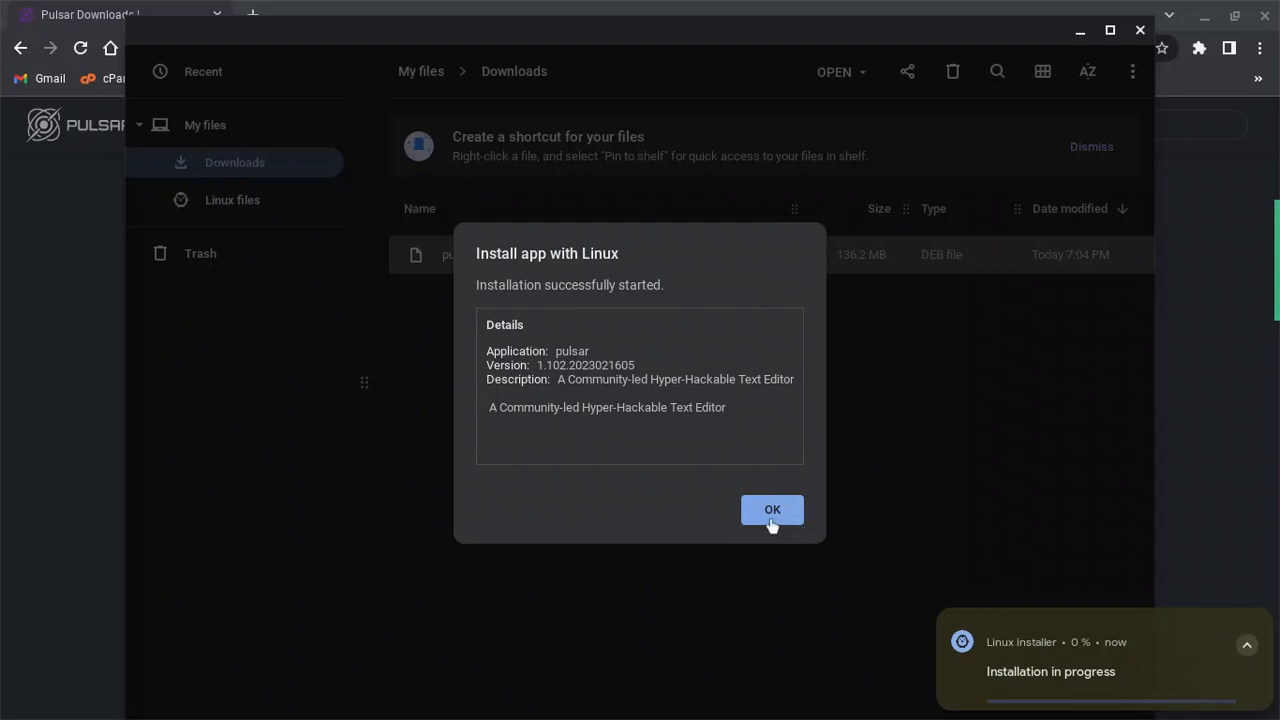
click(772, 511)
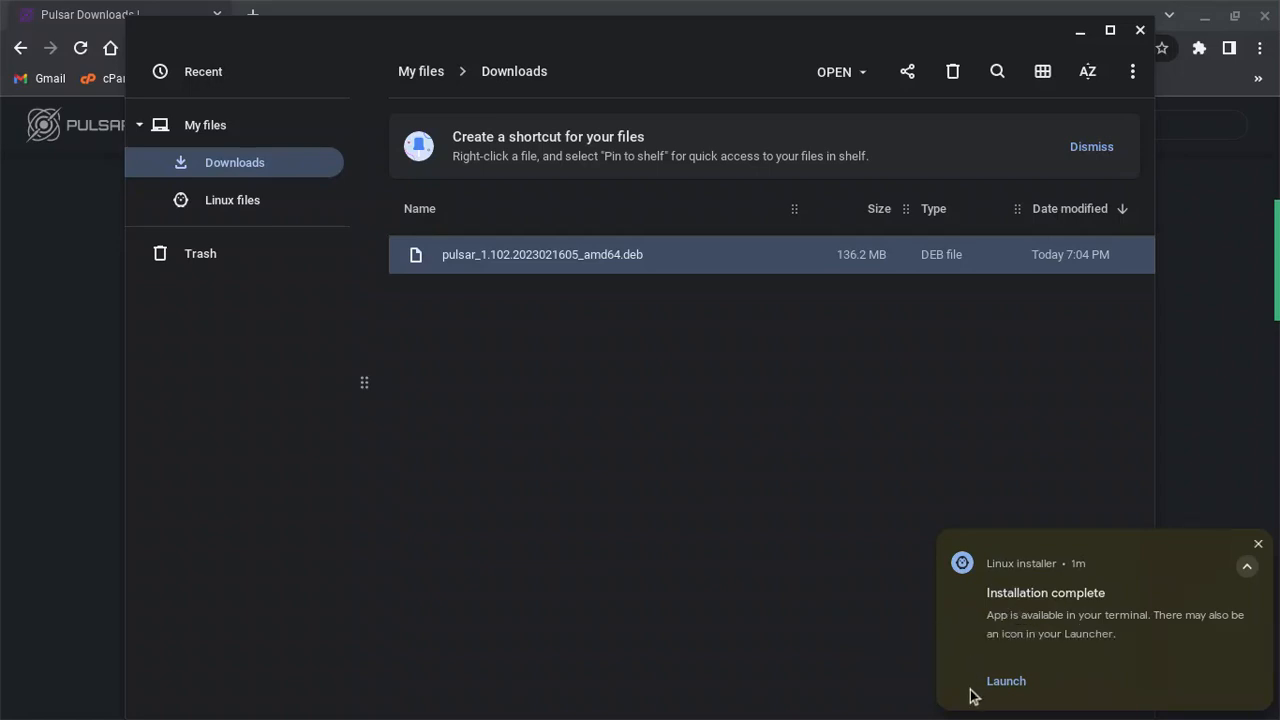
mouse_move(295, 719)
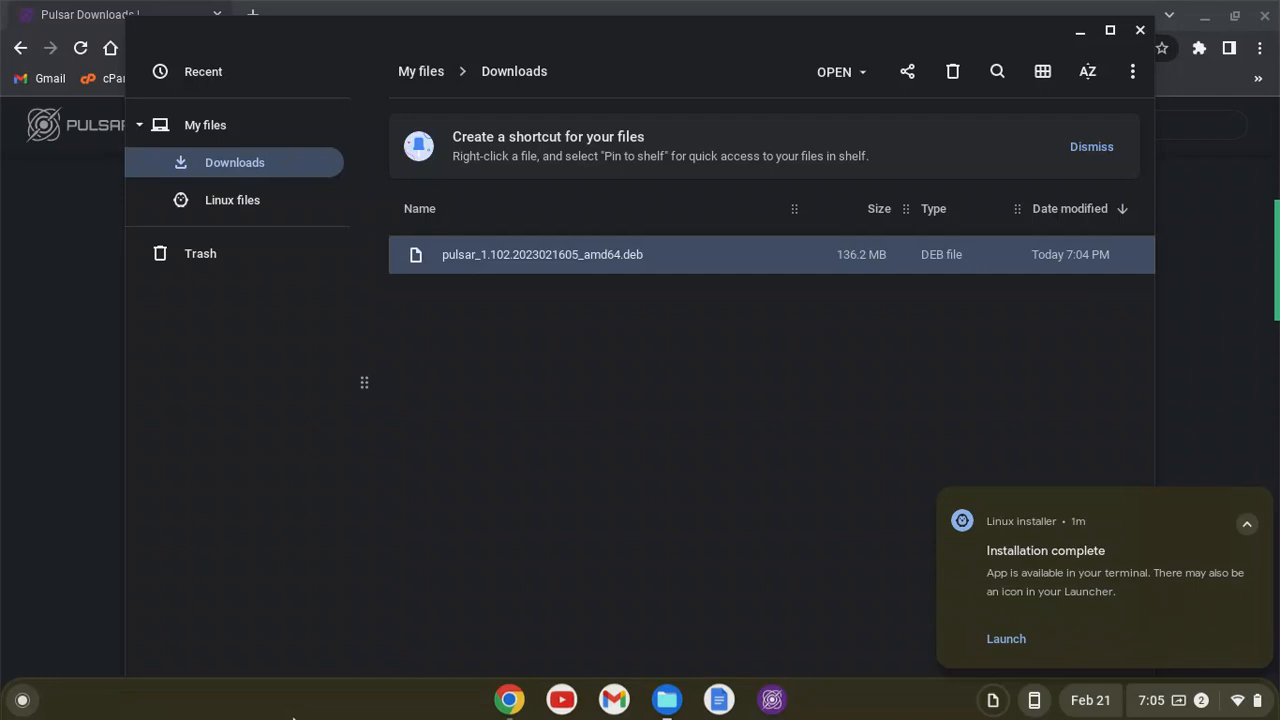
Step: Find Pulsar in the launcher and view its shelf-pinning and uninstall options
click(14, 703)
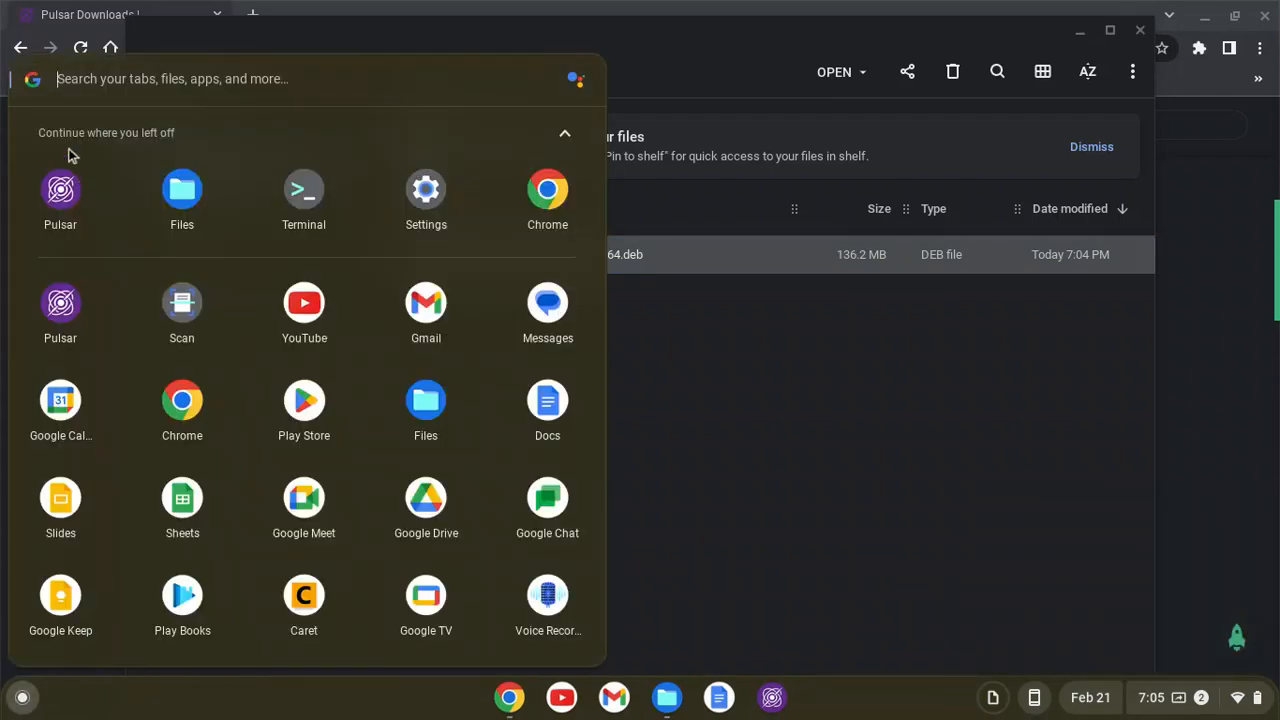
right_click(60, 208)
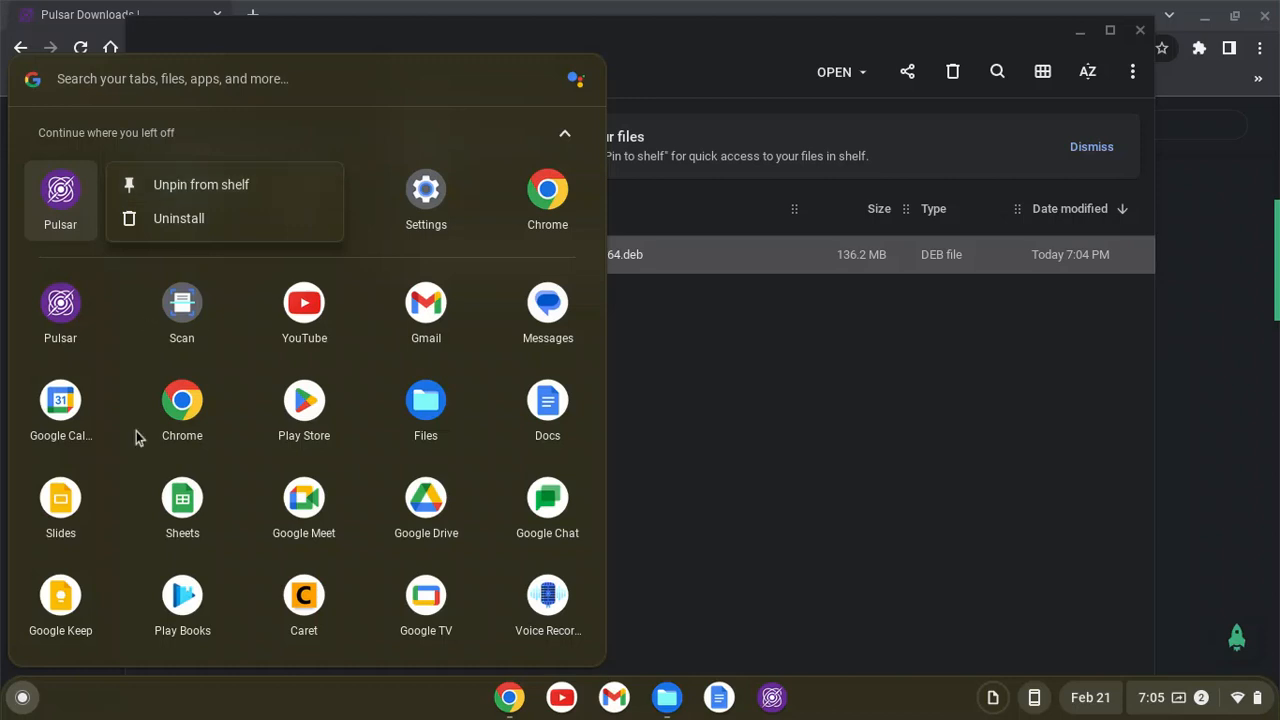
click(156, 710)
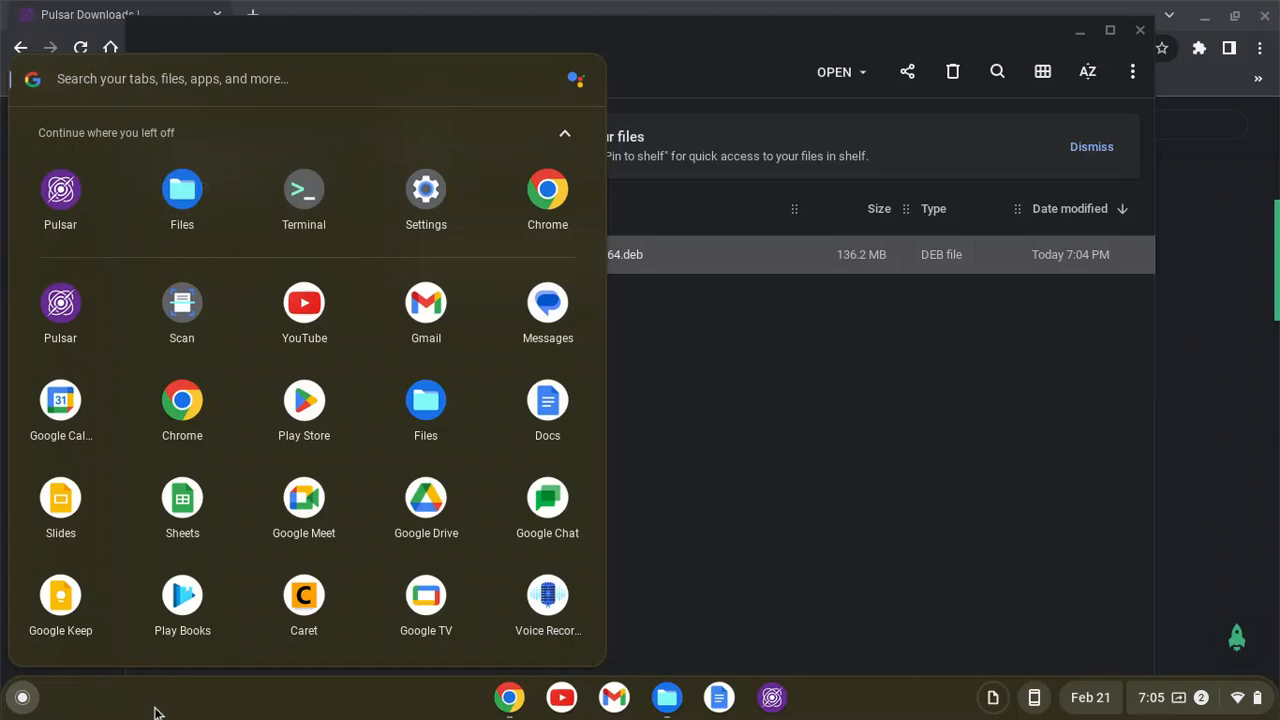
click(157, 709)
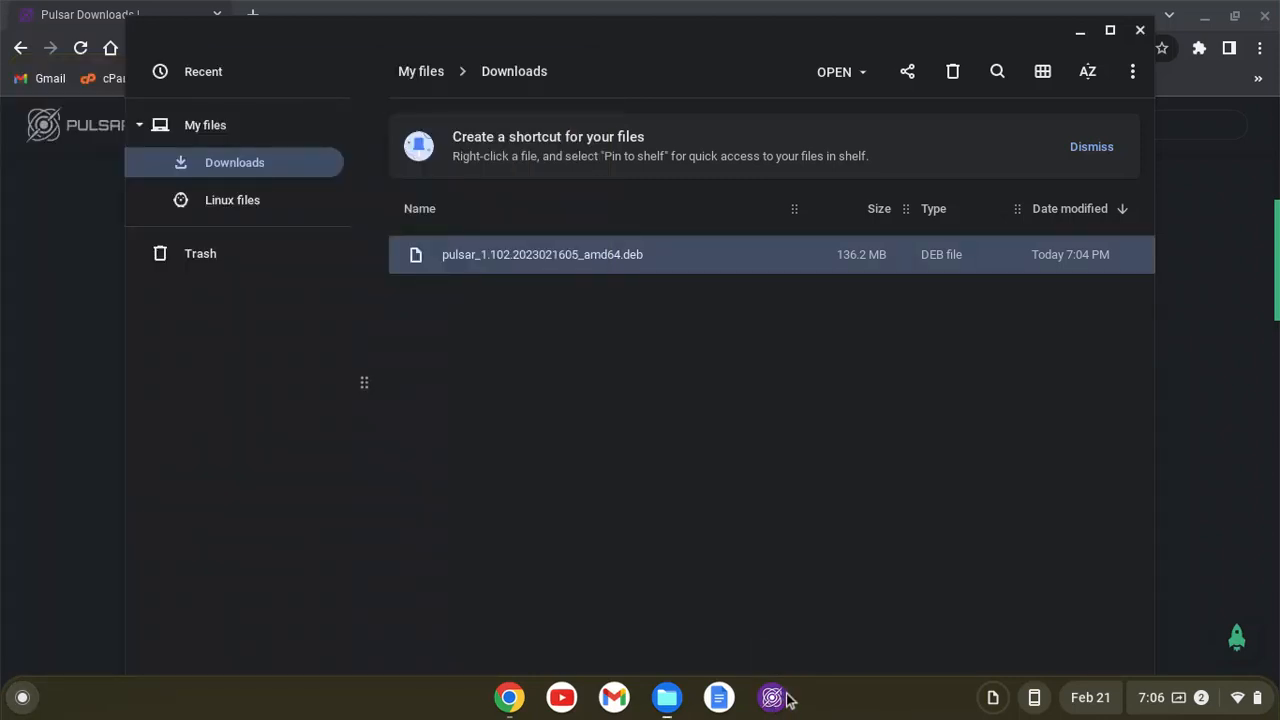
Step: Close the Files window and launch Pulsar in a maximized window
click(1141, 31)
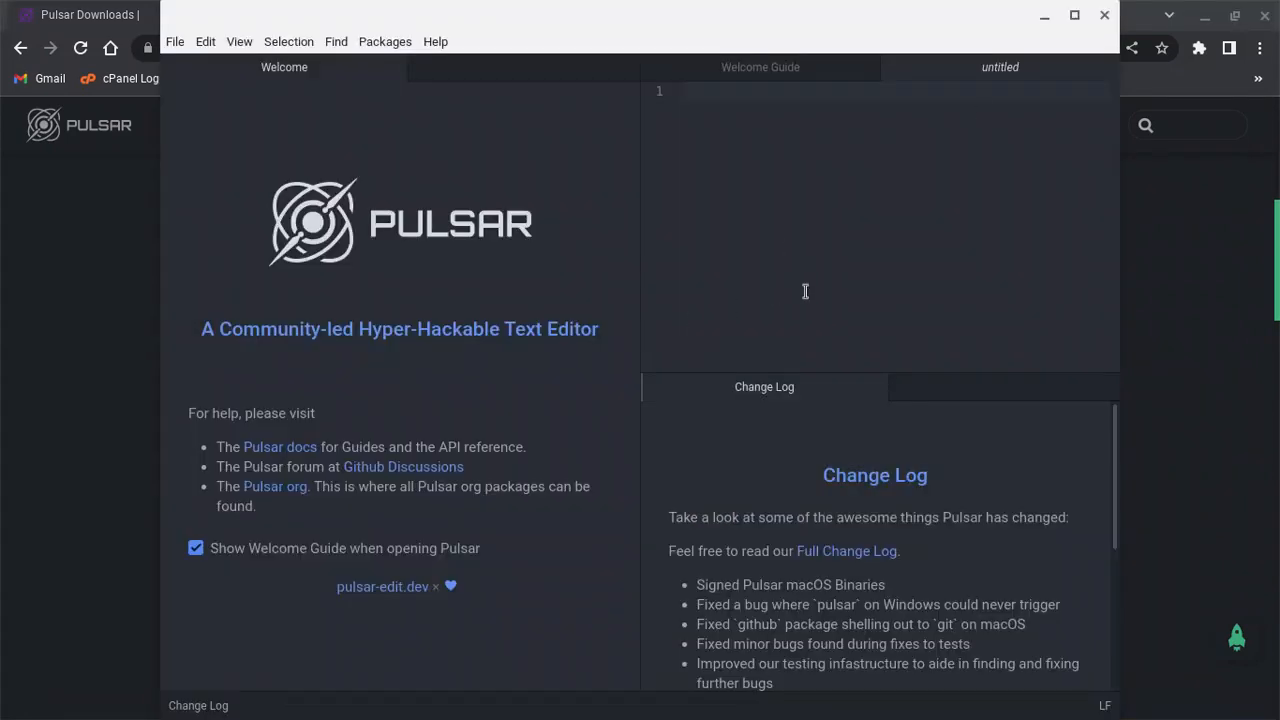
click(1076, 15)
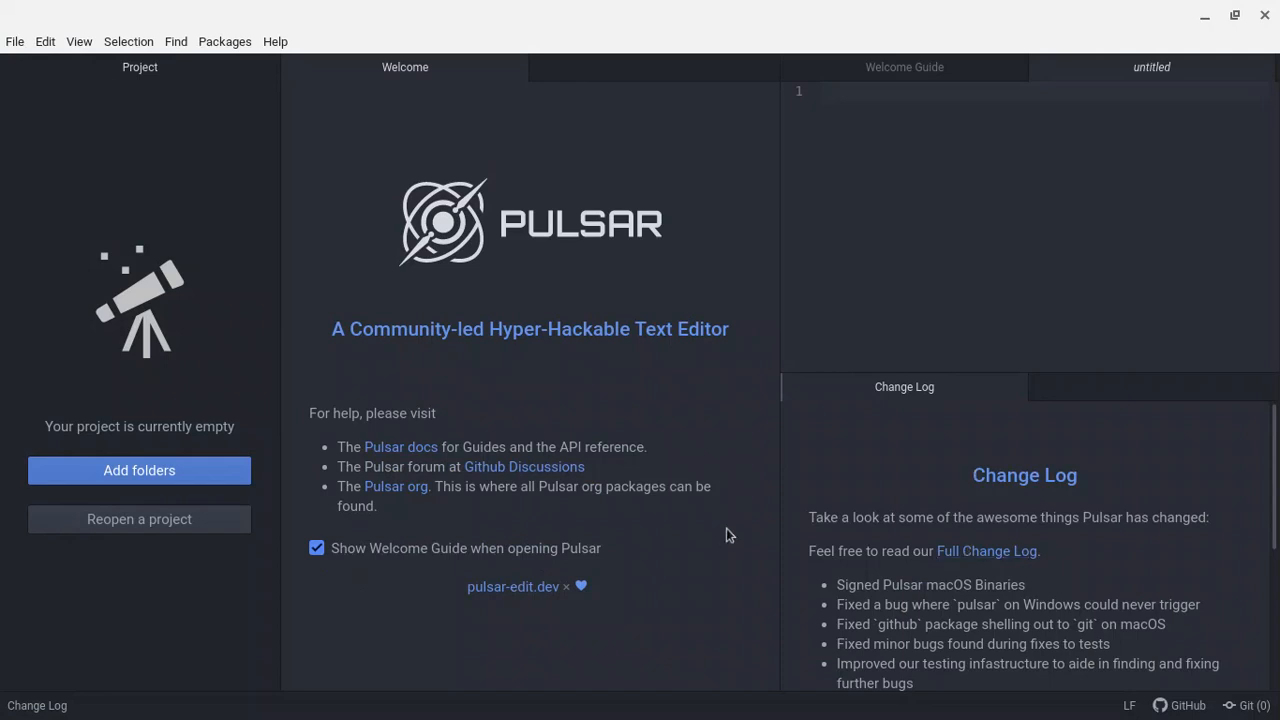
Step: Close the Change Log, untitled, Welcome Guide and Welcome tabs in Pulsar
click(1014, 387)
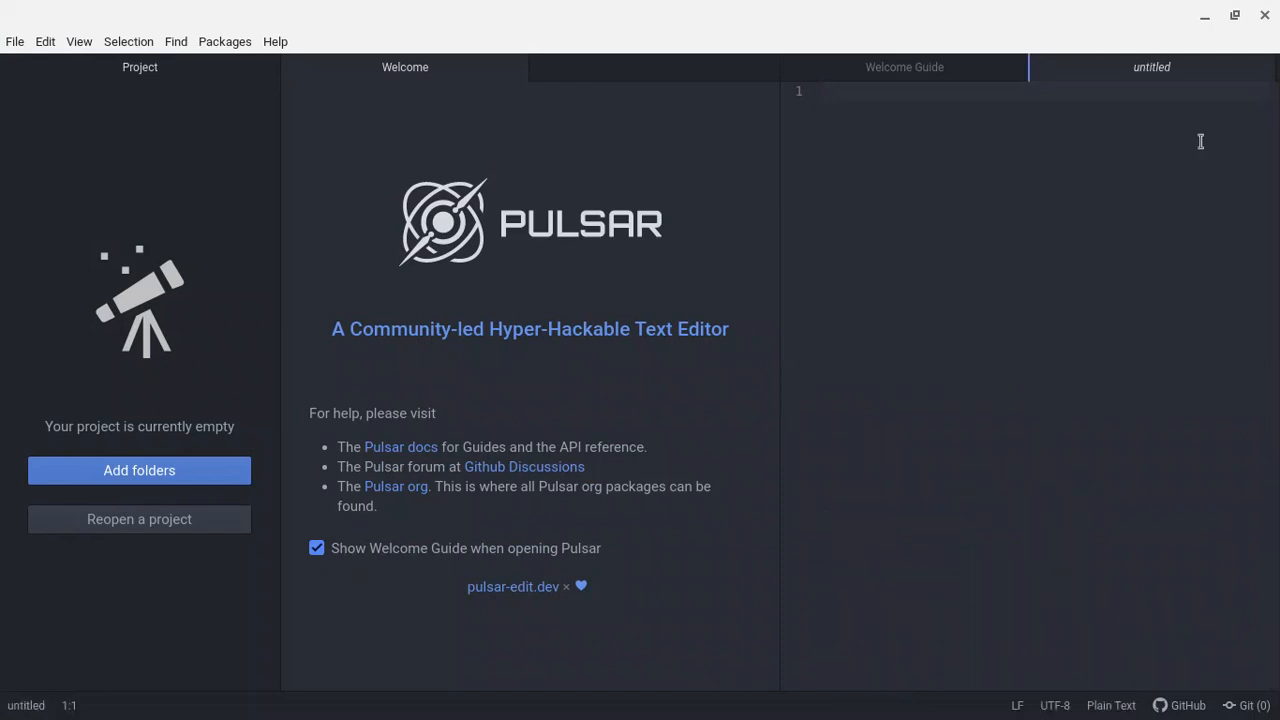
click(1261, 68)
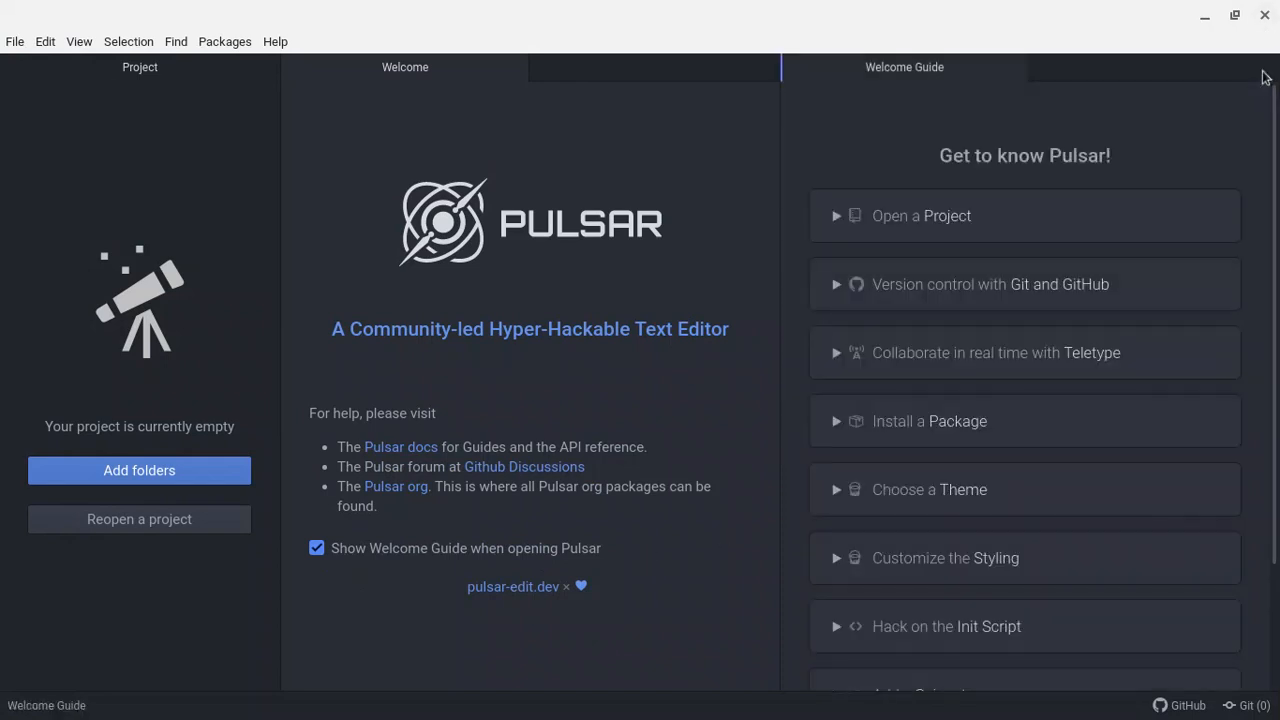
click(1013, 69)
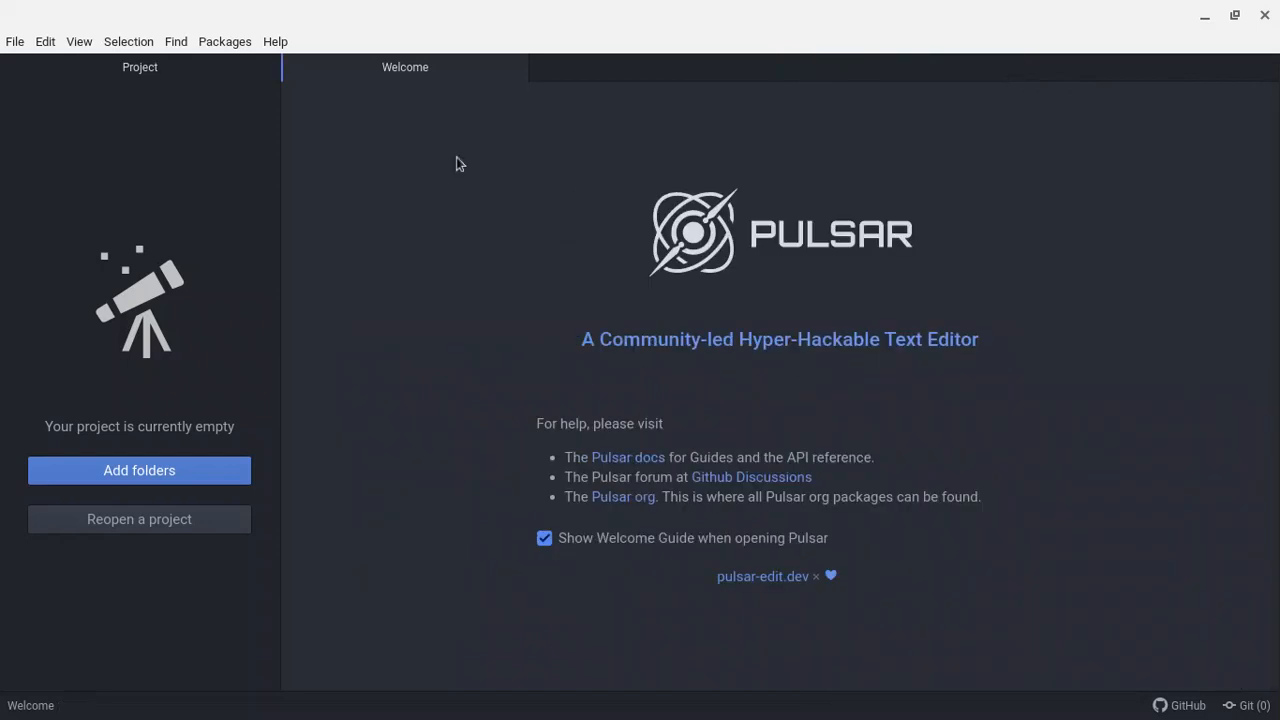
click(514, 71)
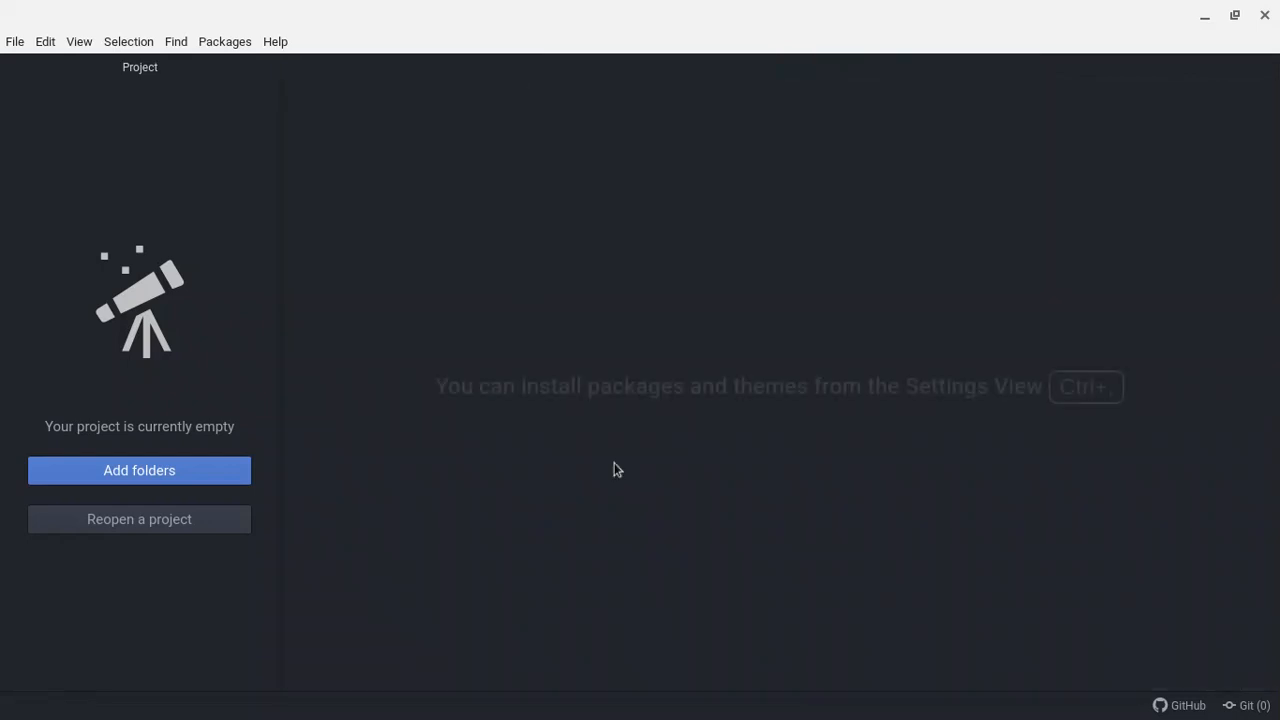
Step: In Pulsar's Core settings, set Title Bar to hidden and restart Pulsar to apply it
key(ctrl+comma)
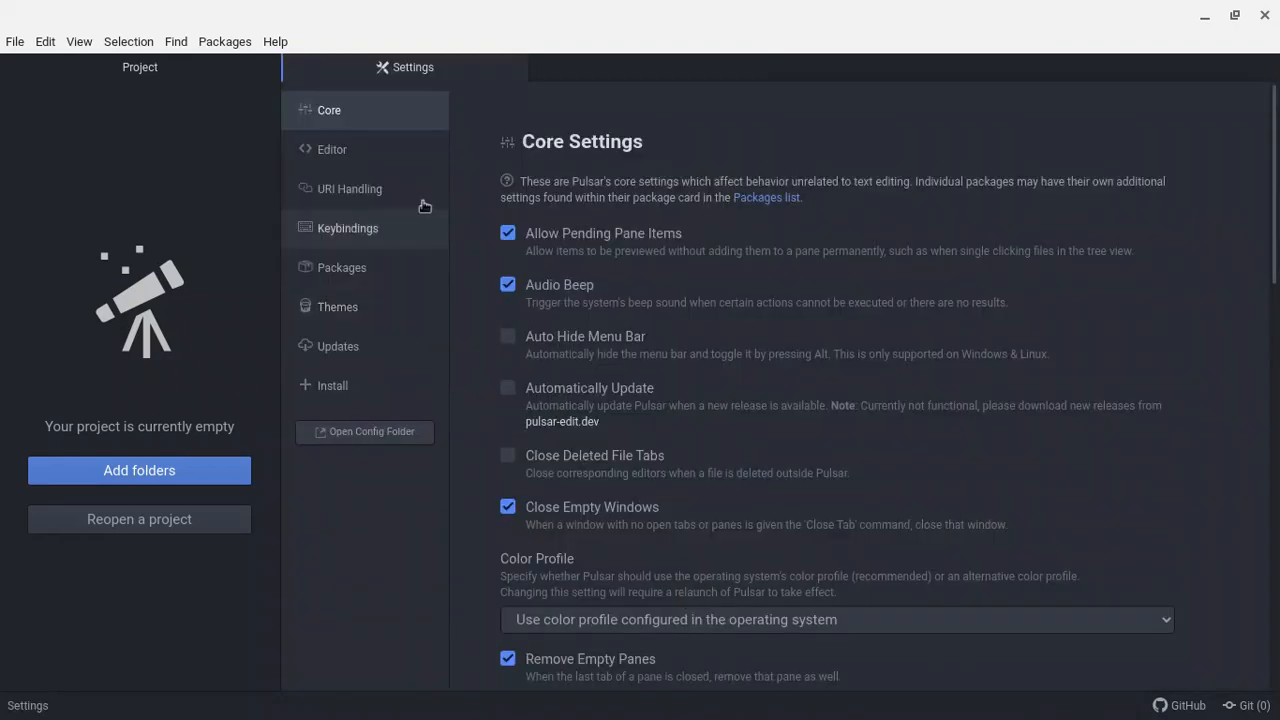
scroll(700, 212, down, 3)
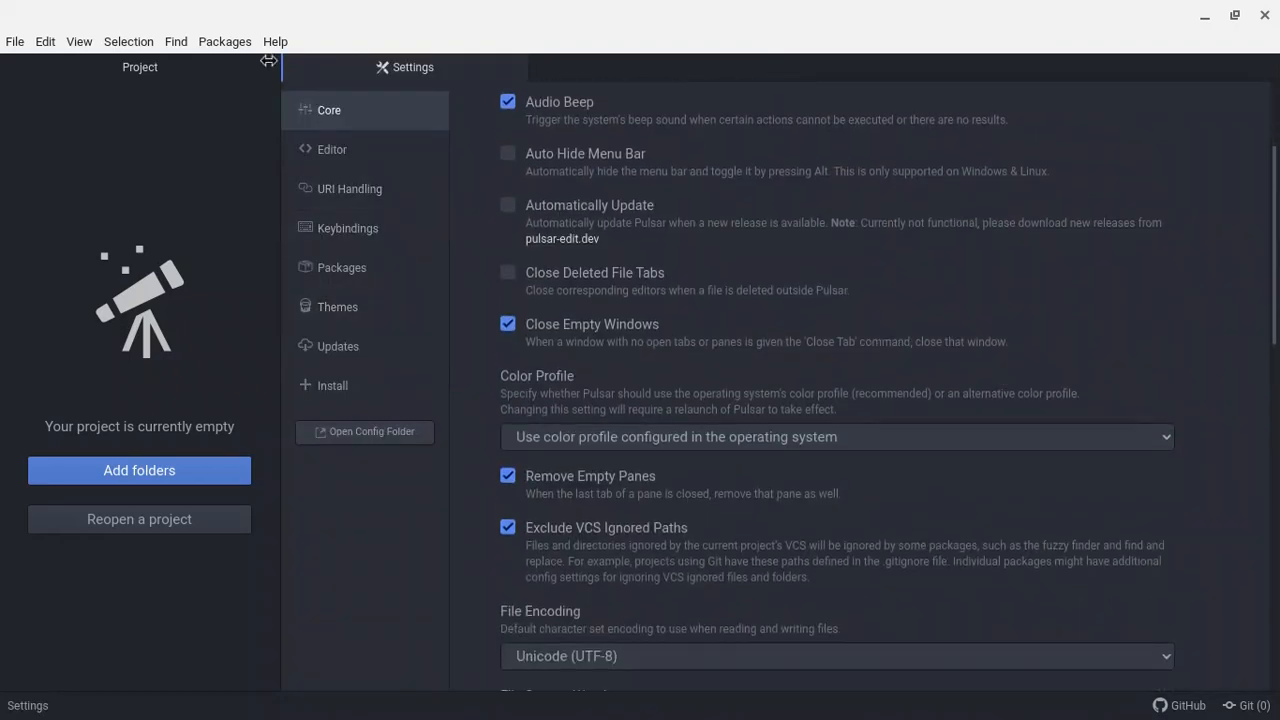
scroll(777, 200, down, 12)
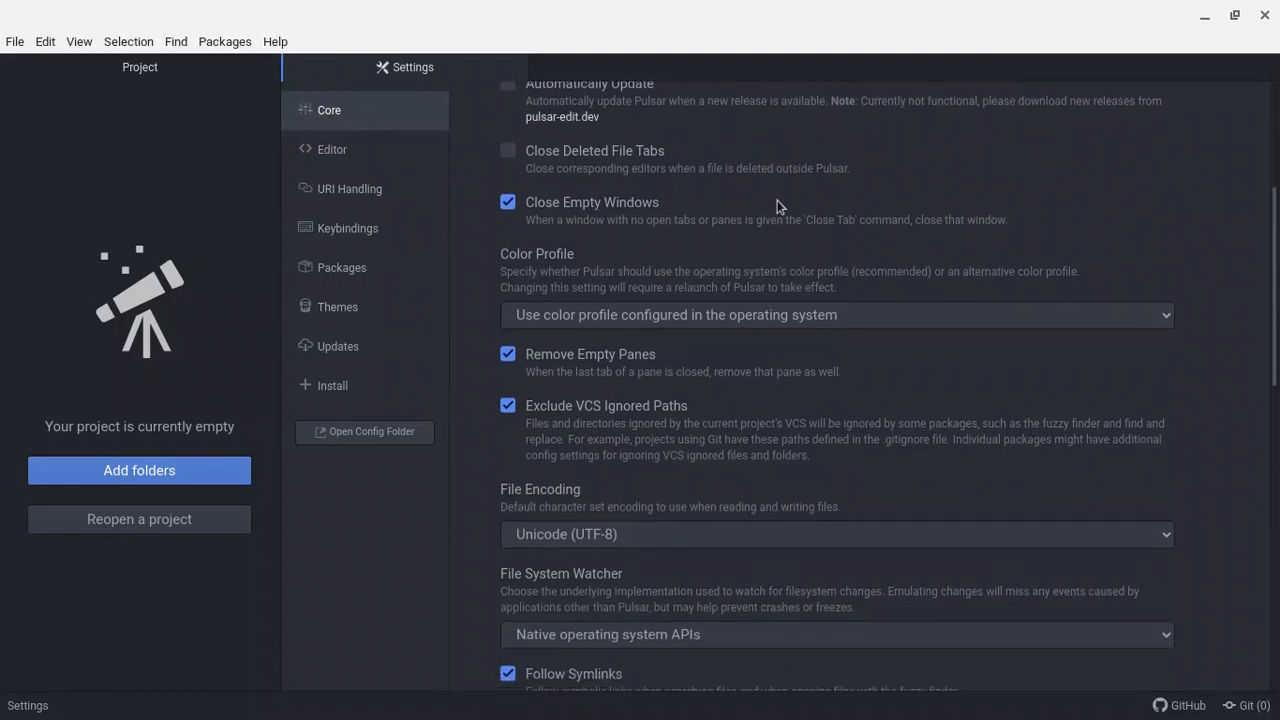
scroll(707, 340, down, 2)
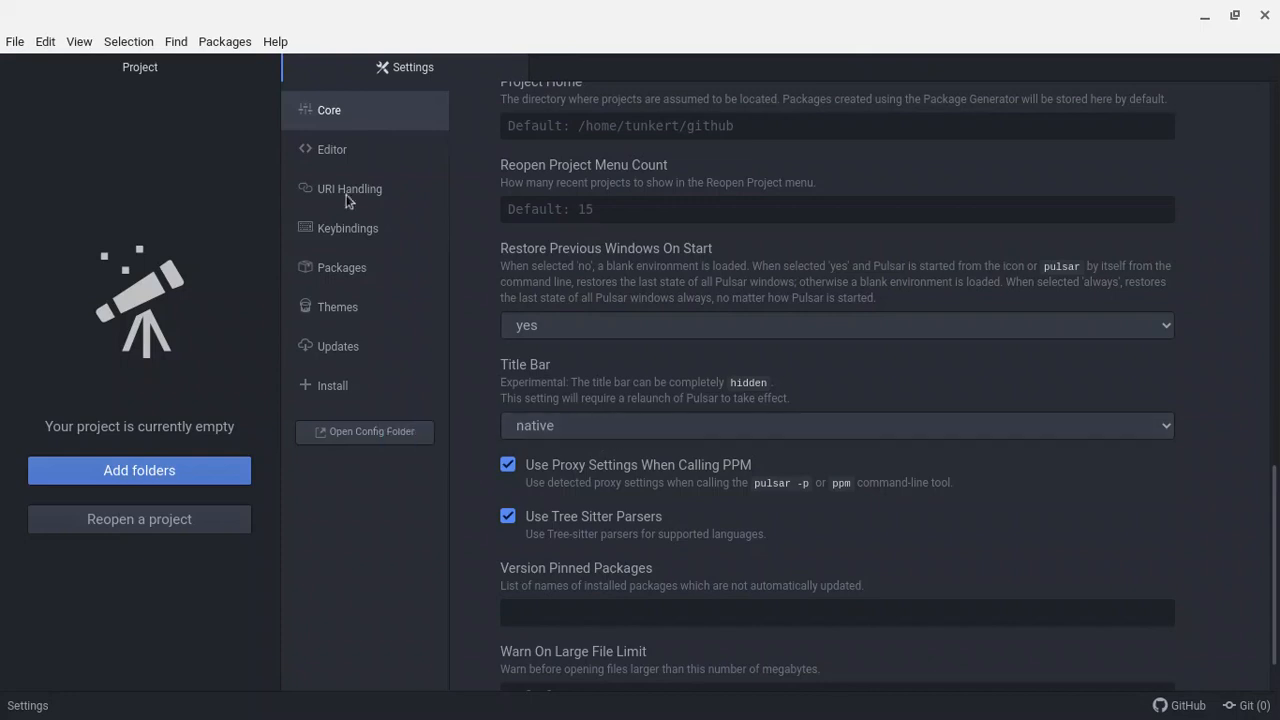
click(591, 434)
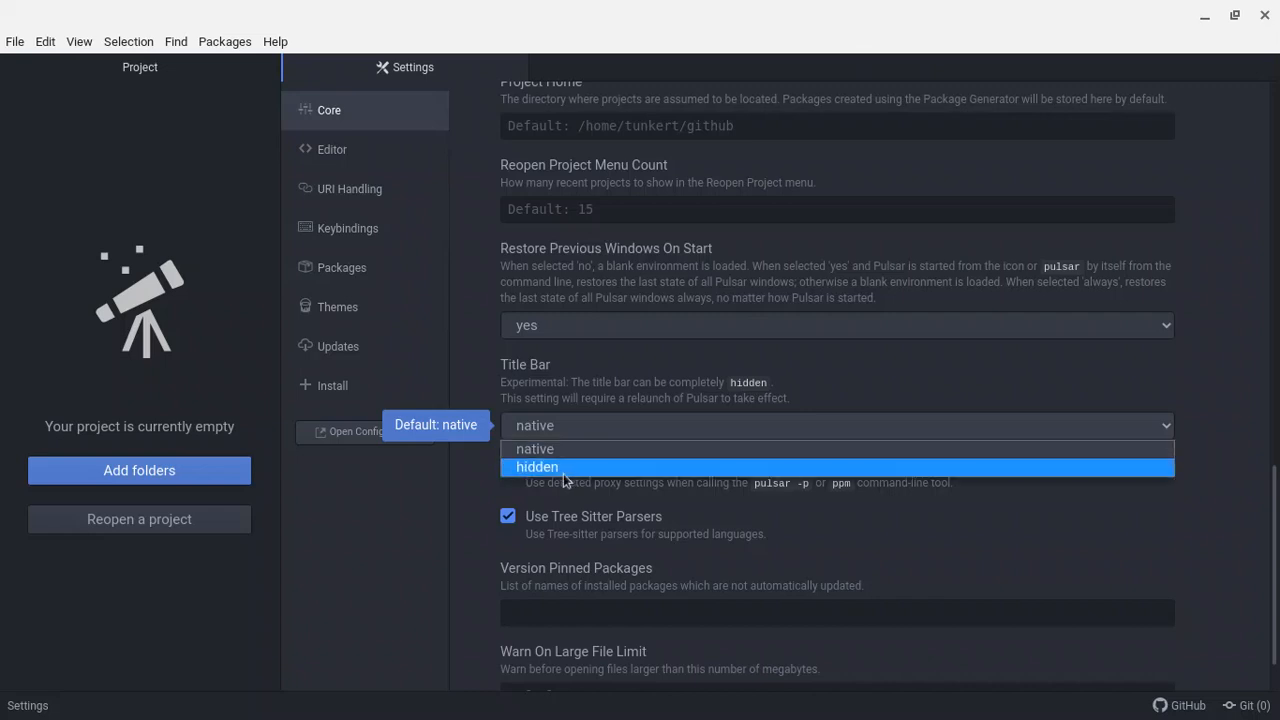
click(565, 472)
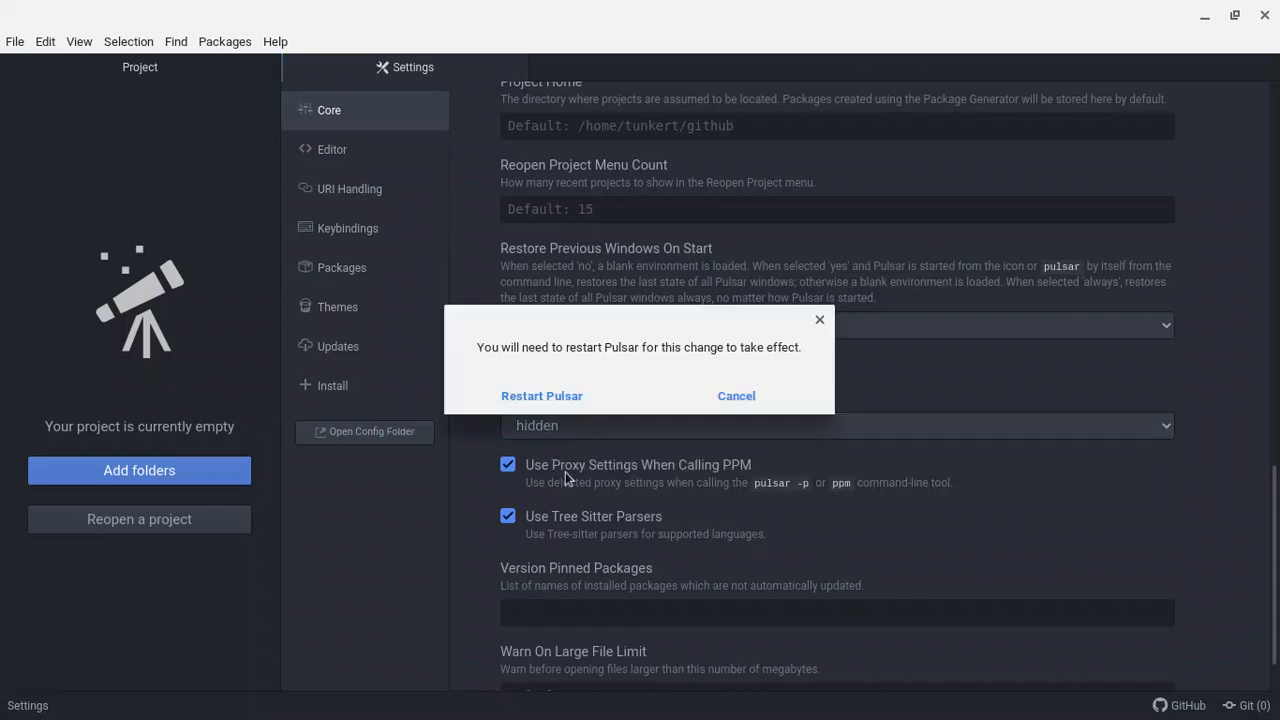
click(544, 393)
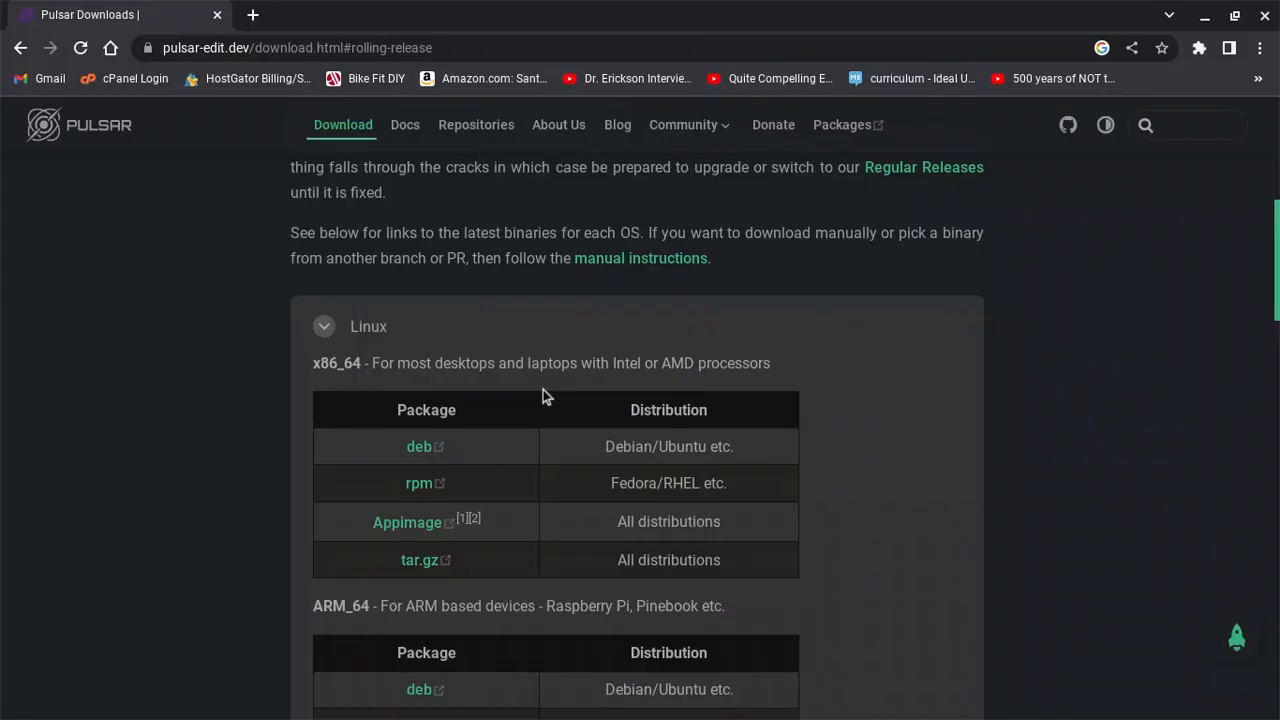